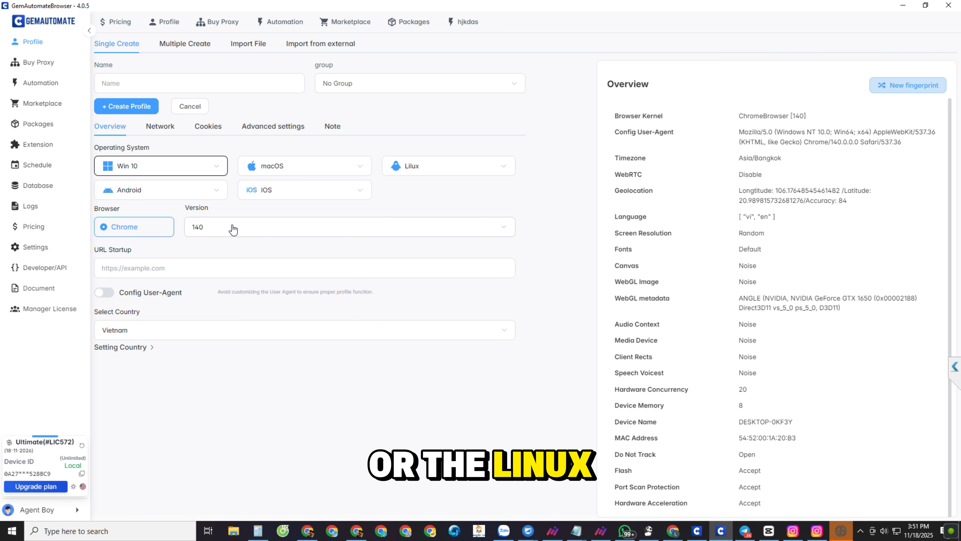
# Step: Select Chrome version 140 as the browser version for the new Win 10 profile
pyautogui.click(233, 228)
pyautogui.click(250, 409)
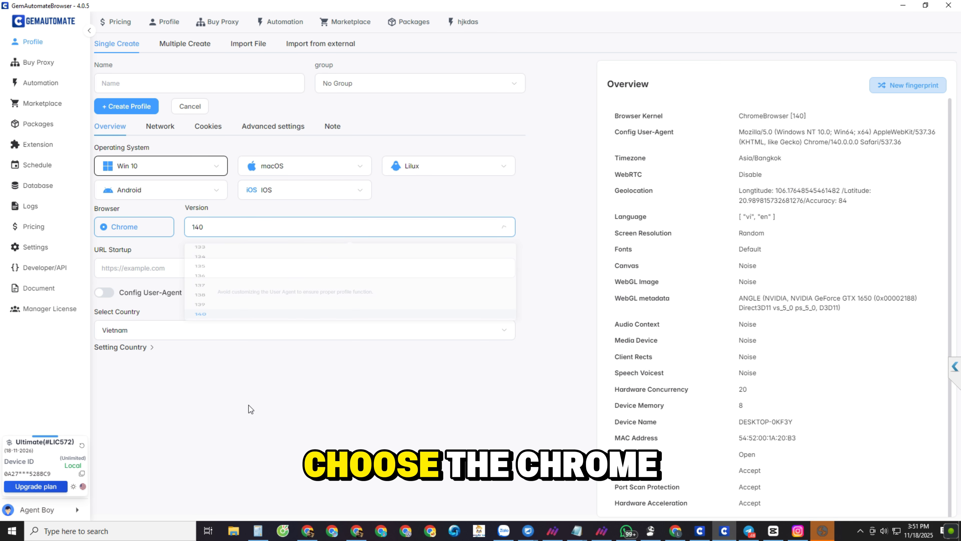
pyautogui.click(201, 227)
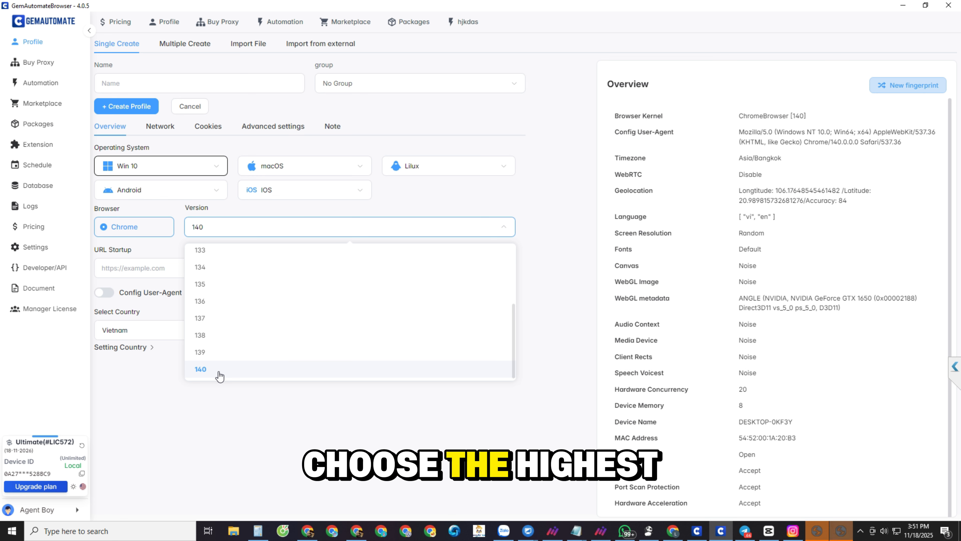
pyautogui.click(201, 369)
pyautogui.click(132, 272)
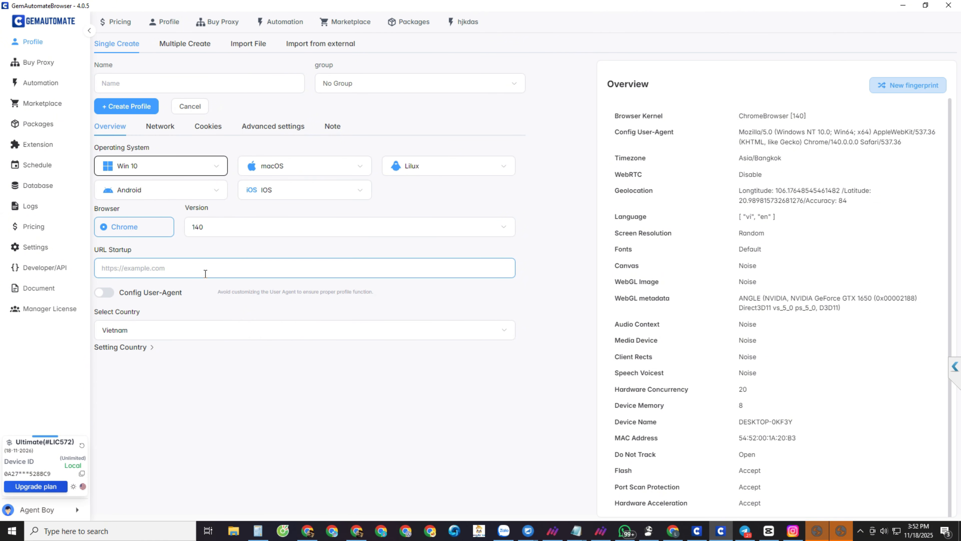
# Step: Enable the custom user-agent configuration for the profile and randomize it several times
pyautogui.click(106, 292)
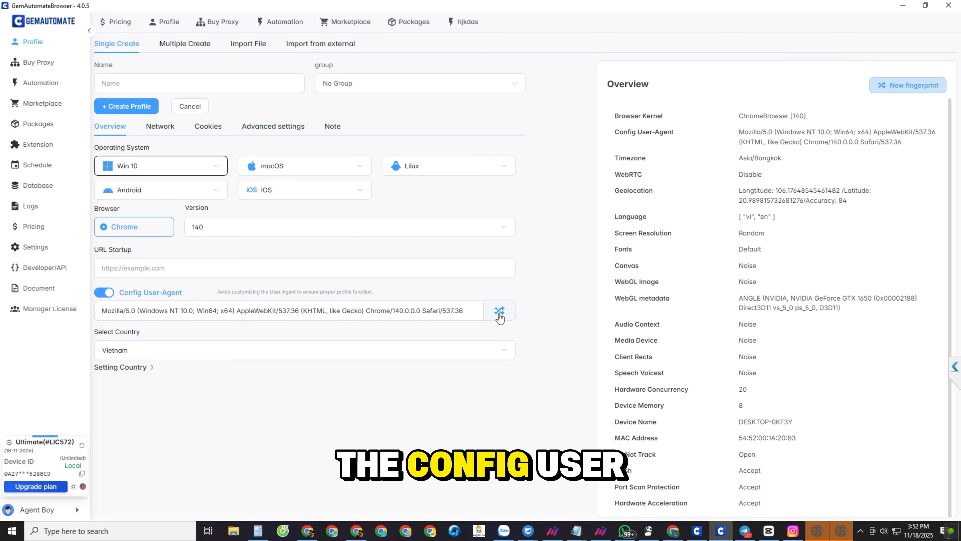
pyautogui.click(499, 311)
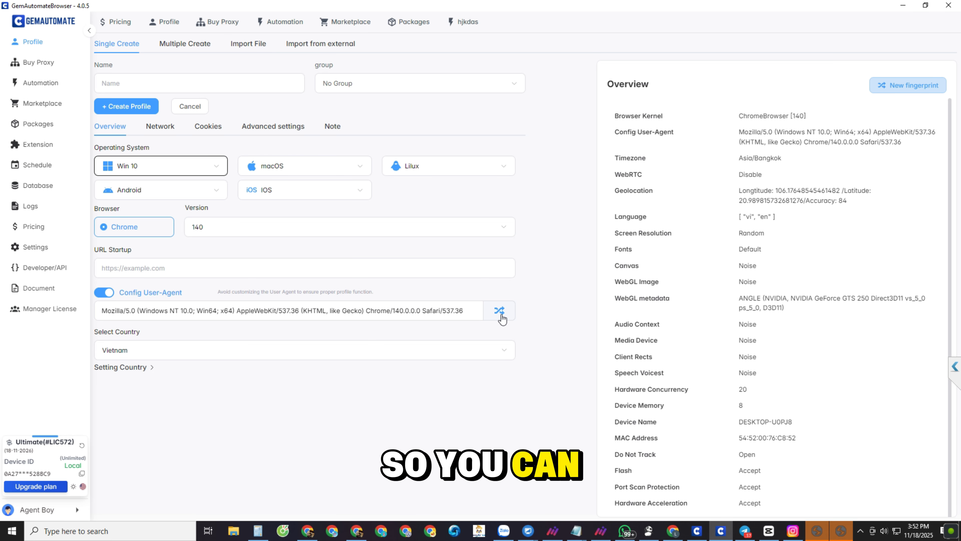
pyautogui.click(500, 313)
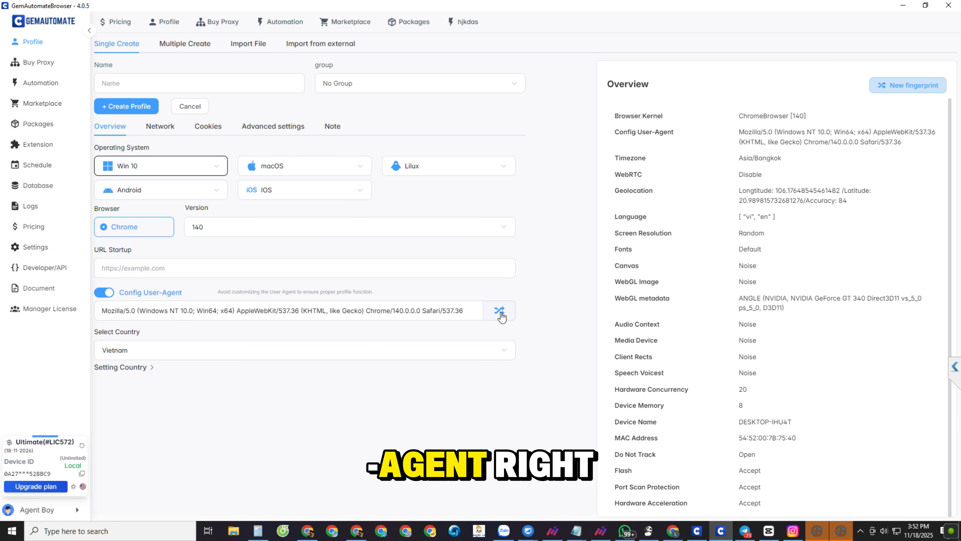
pyautogui.click(500, 313)
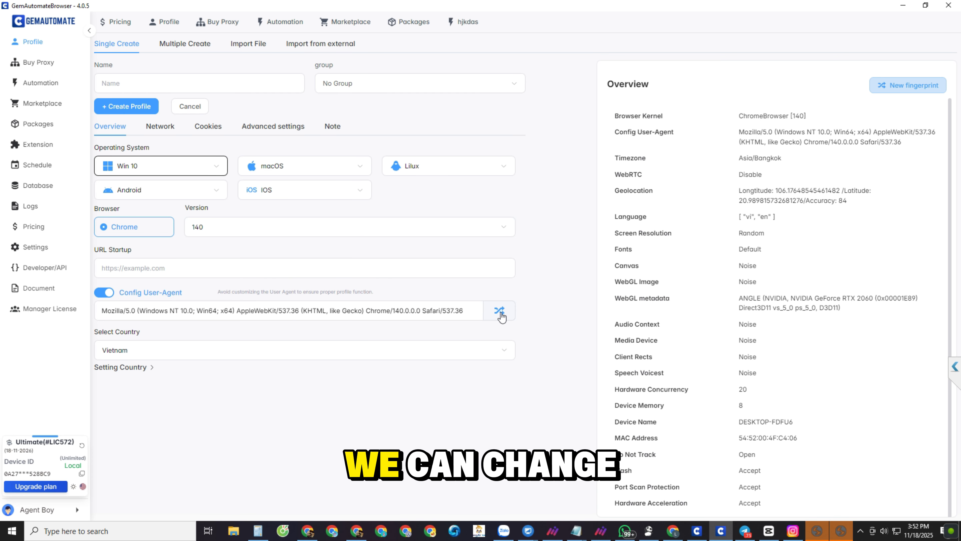
pyautogui.click(500, 313)
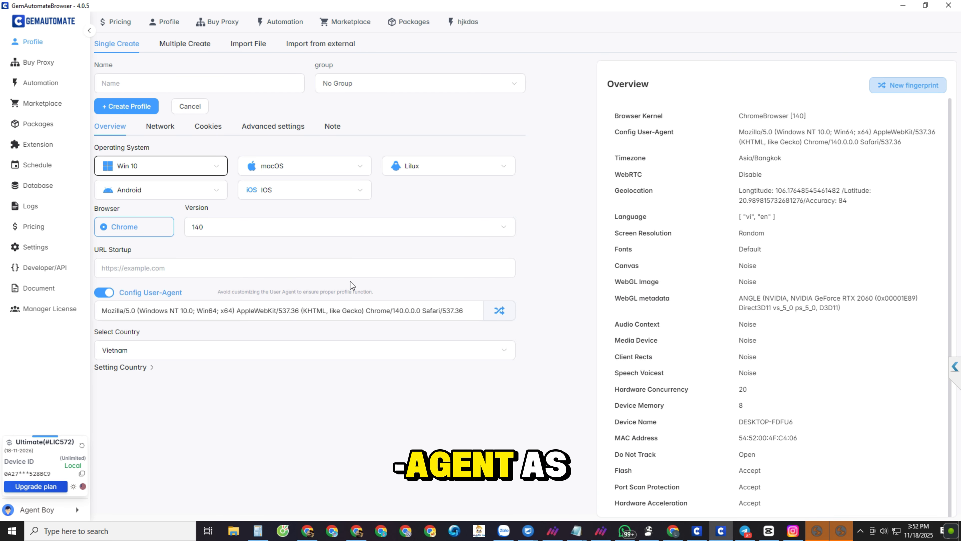
pyautogui.click(500, 312)
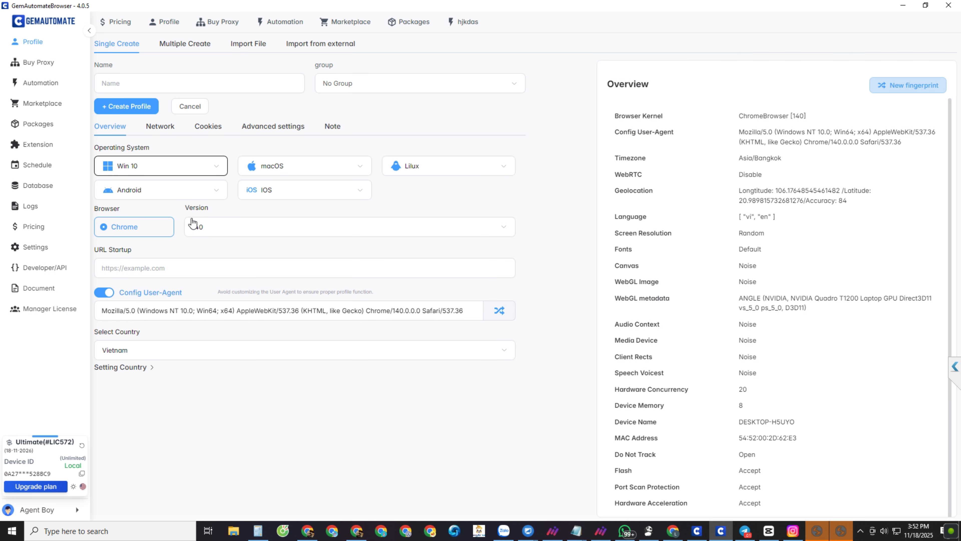
# Step: Set the profile's country to South Korea
pyautogui.click(128, 350)
pyautogui.scroll(-5, 165, 285)
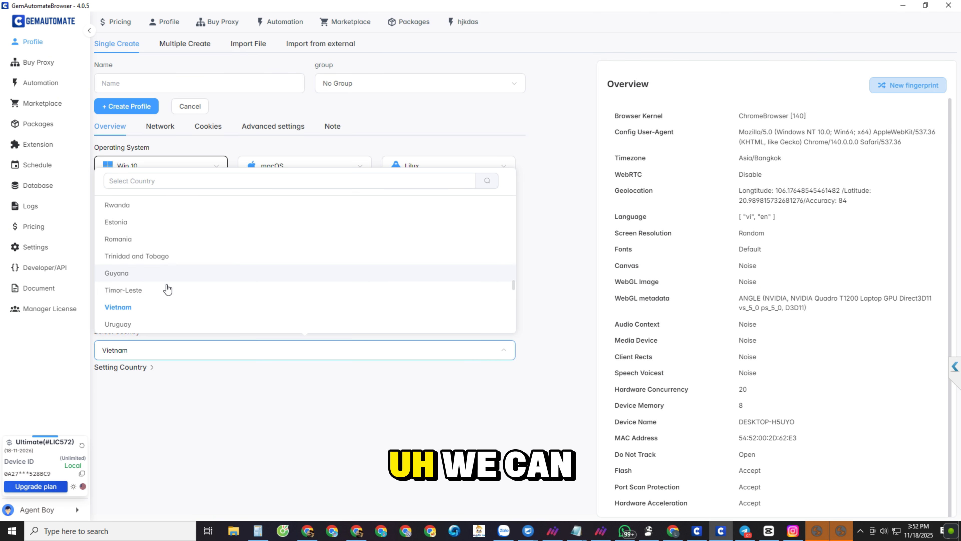
pyautogui.scroll(3, 178, 280)
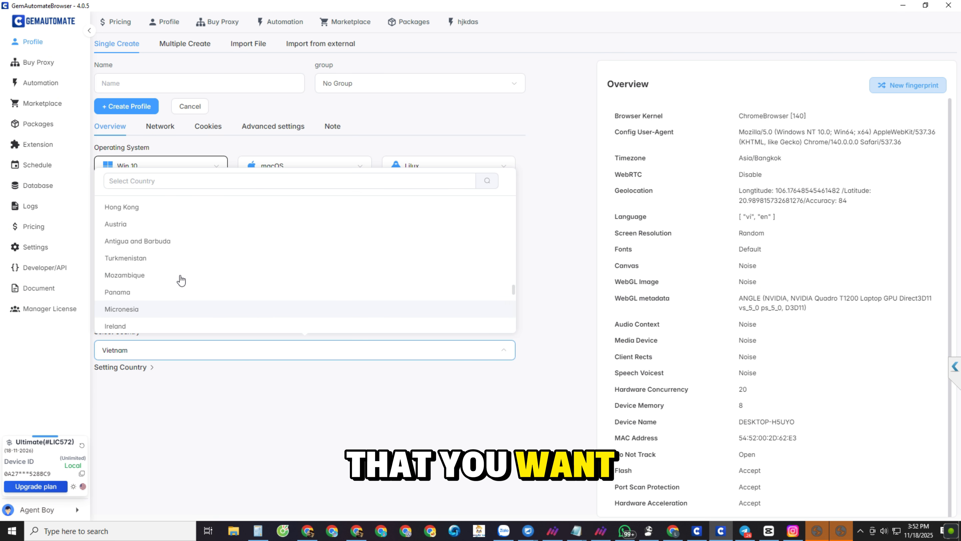
pyautogui.scroll(-1, 191, 288)
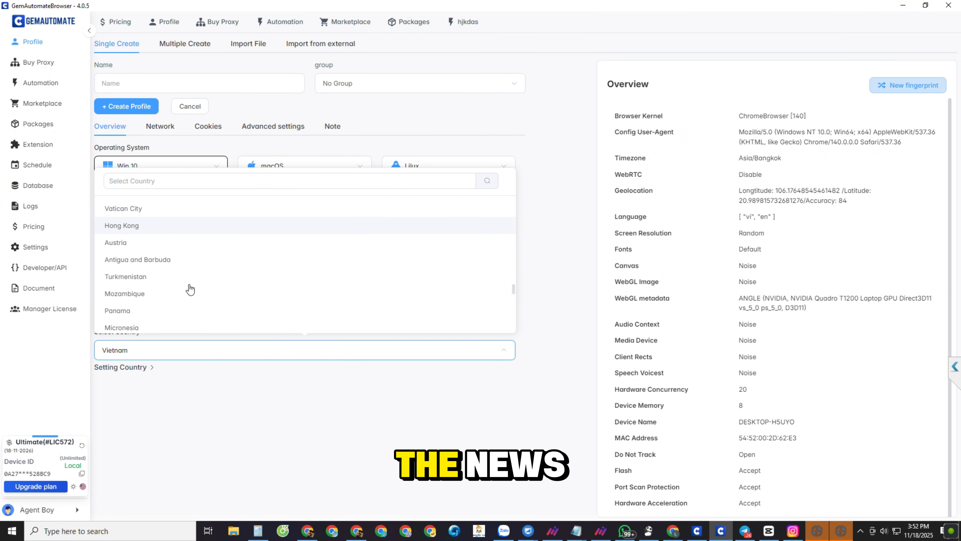
pyautogui.scroll(-1, 189, 288)
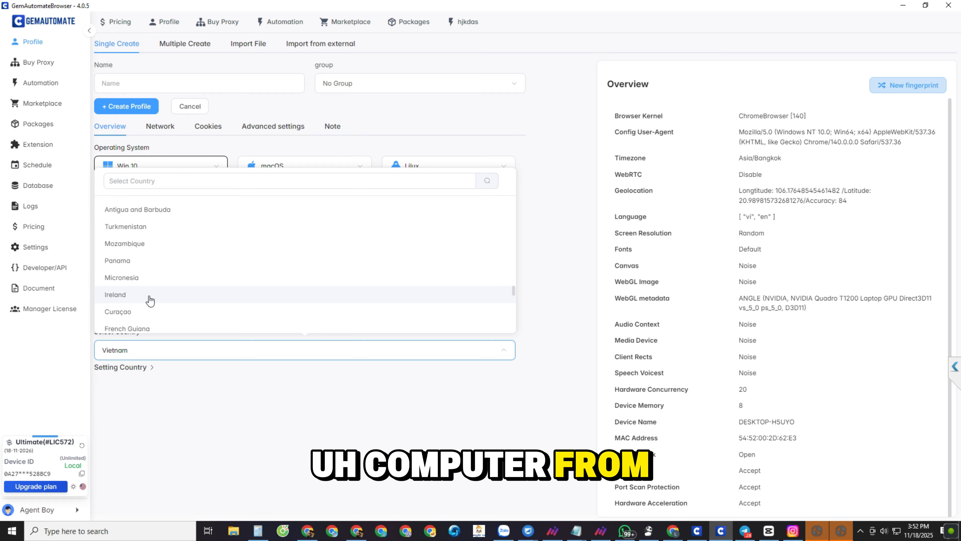
pyautogui.scroll(-1, 150, 299)
pyautogui.scroll(-2, 148, 297)
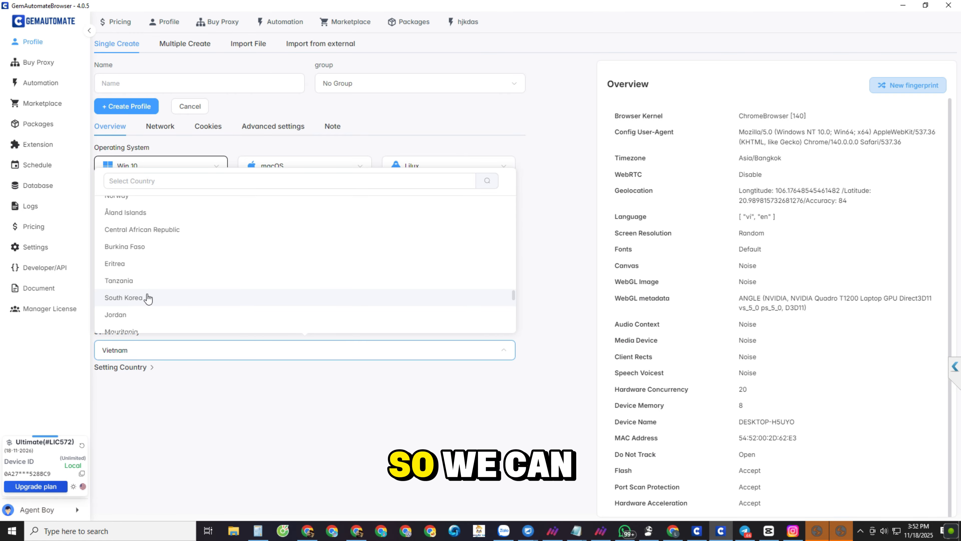
pyautogui.click(143, 296)
# Step: Expand the detailed country settings and choose the timezone Asia/Seoul - UTC+09:00
pyautogui.click(147, 368)
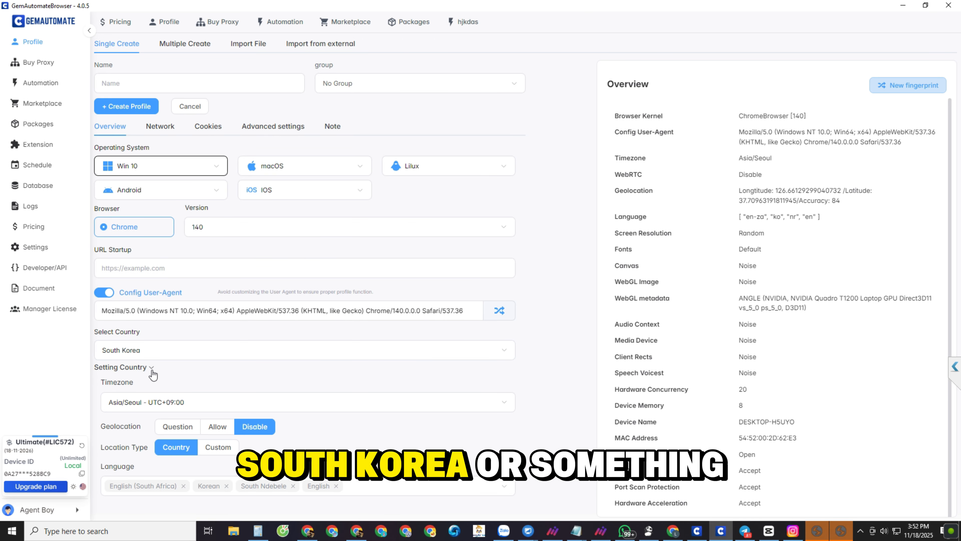
pyautogui.click(166, 402)
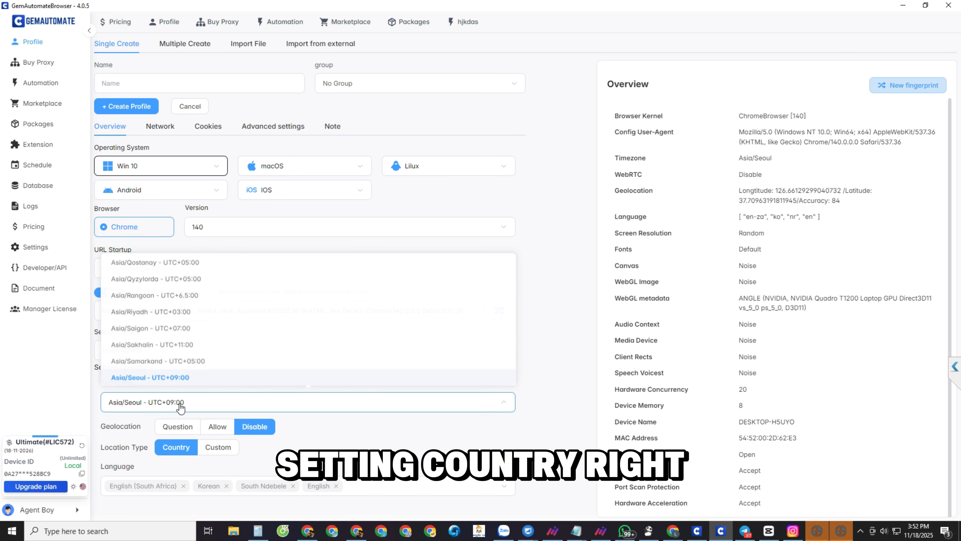
pyautogui.click(184, 404)
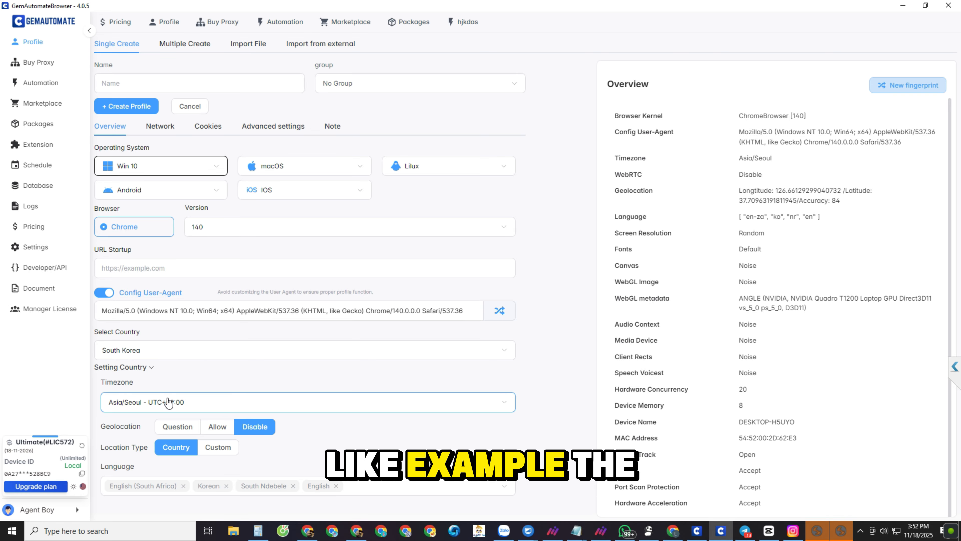
pyautogui.click(184, 405)
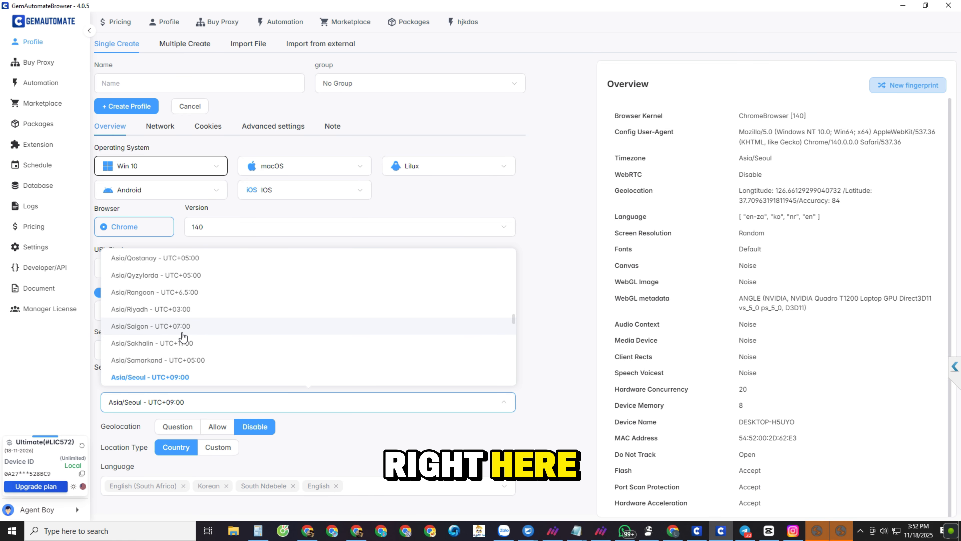
pyautogui.click(176, 379)
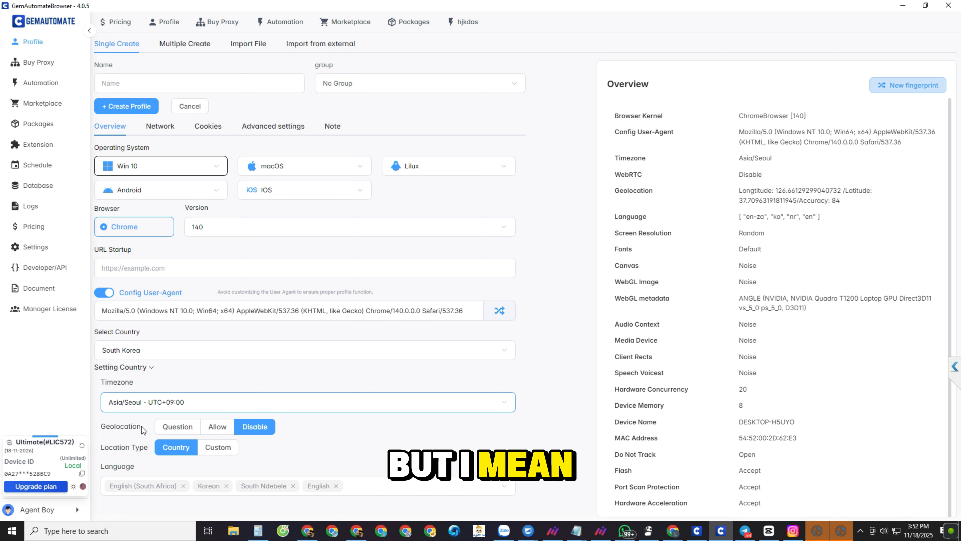
# Step: Try the Custom location type with its longitude and latitude fields, and return the location type to Country
pyautogui.moveTo(141, 426); pyautogui.dragTo(107, 424)
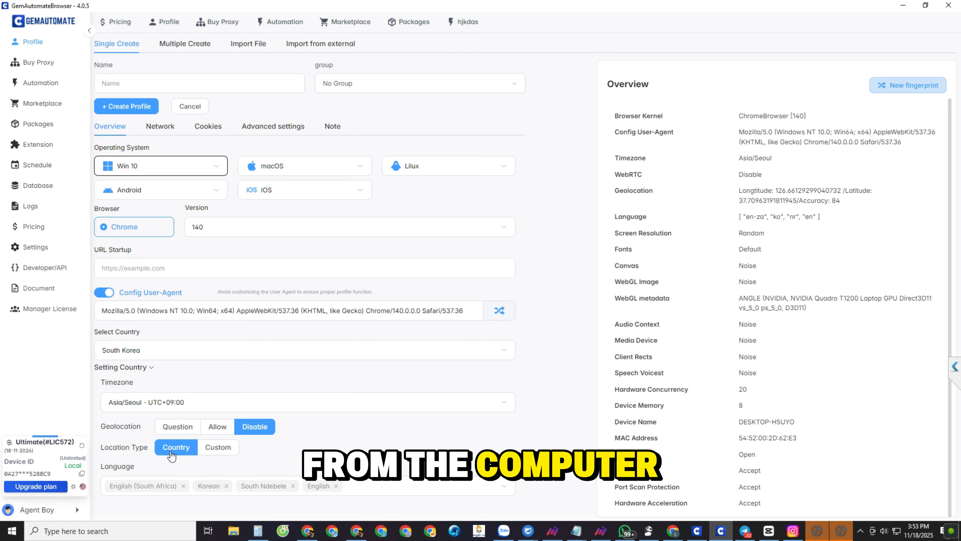
pyautogui.click(200, 447)
pyautogui.scroll(-1, 194, 452)
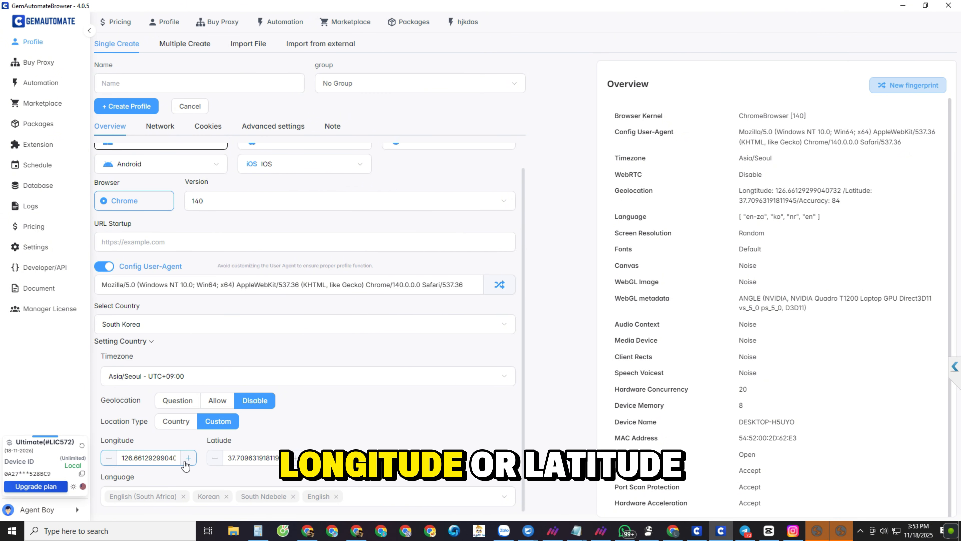
pyautogui.click(174, 421)
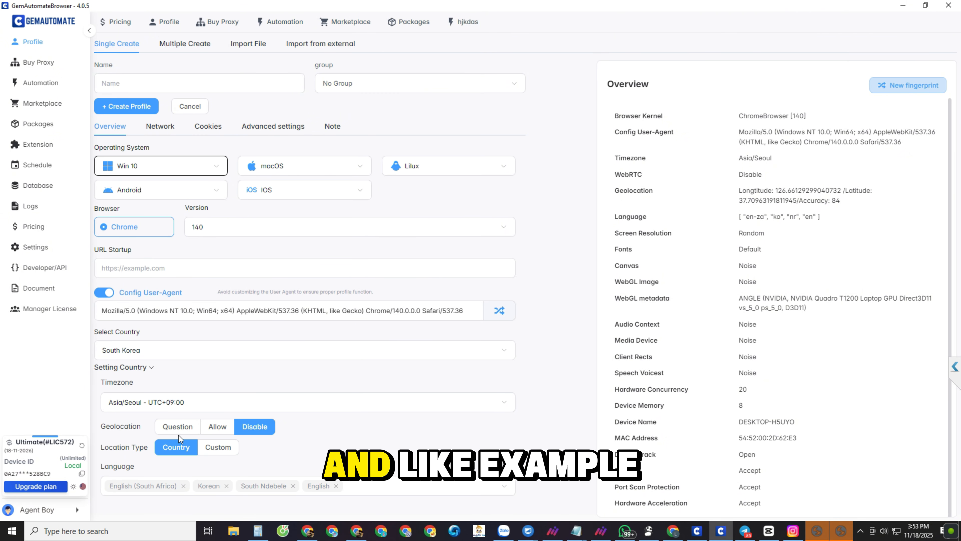
# Step: Open the profile's network settings and set the proxy type to SOCKS5
pyautogui.click(160, 127)
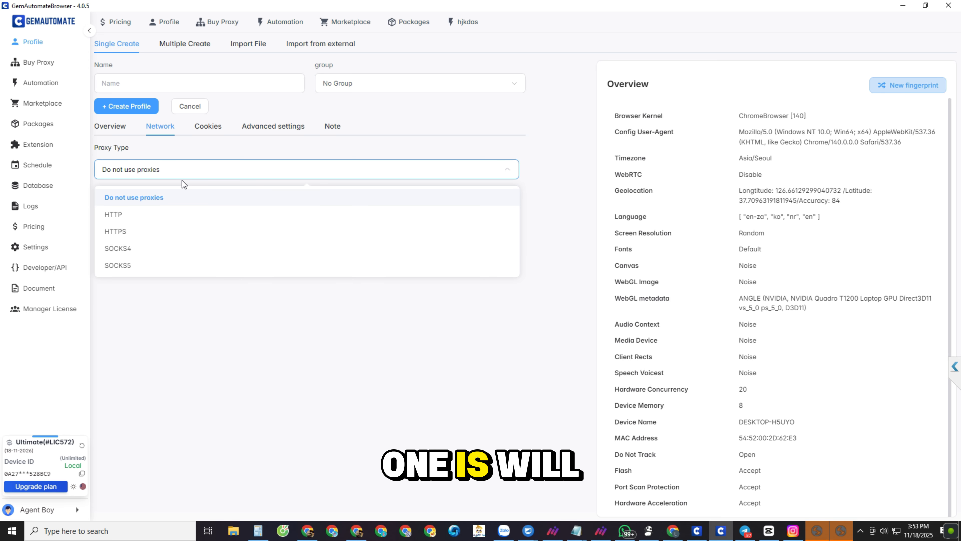
pyautogui.click(138, 223)
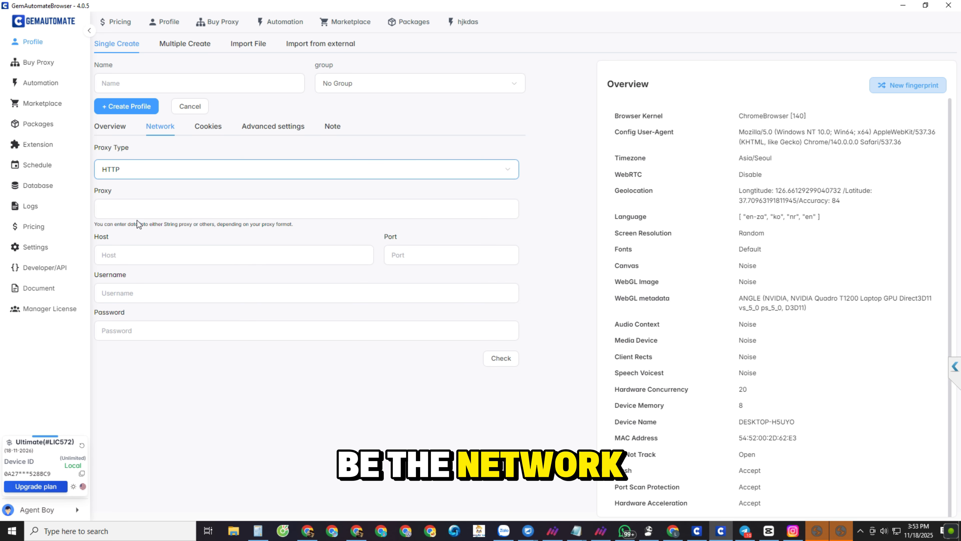
pyautogui.click(138, 171)
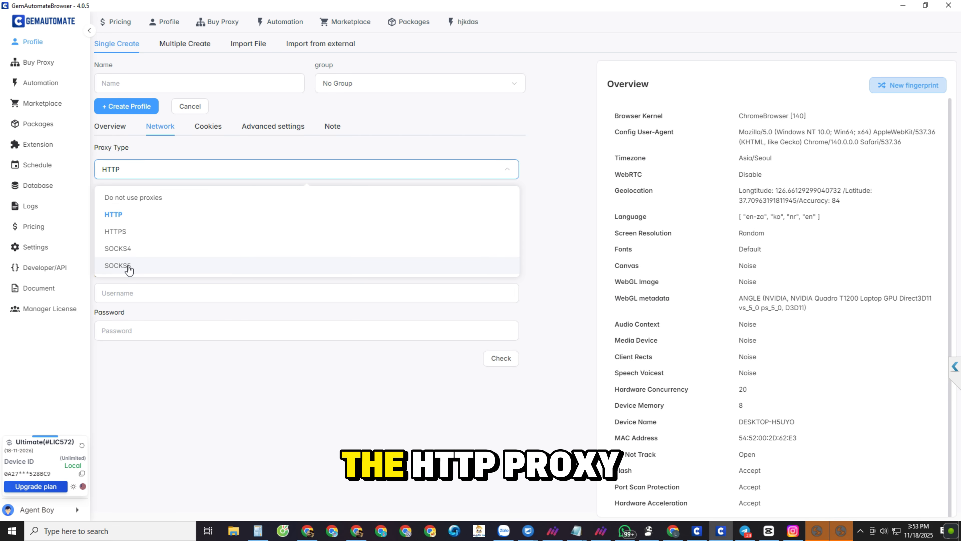
pyautogui.click(122, 265)
# Step: Switch to the Notepad proxy list, move its window clear of the form and copy the entry 192.168.10.2:4138
pyautogui.moveTo(578, 531)
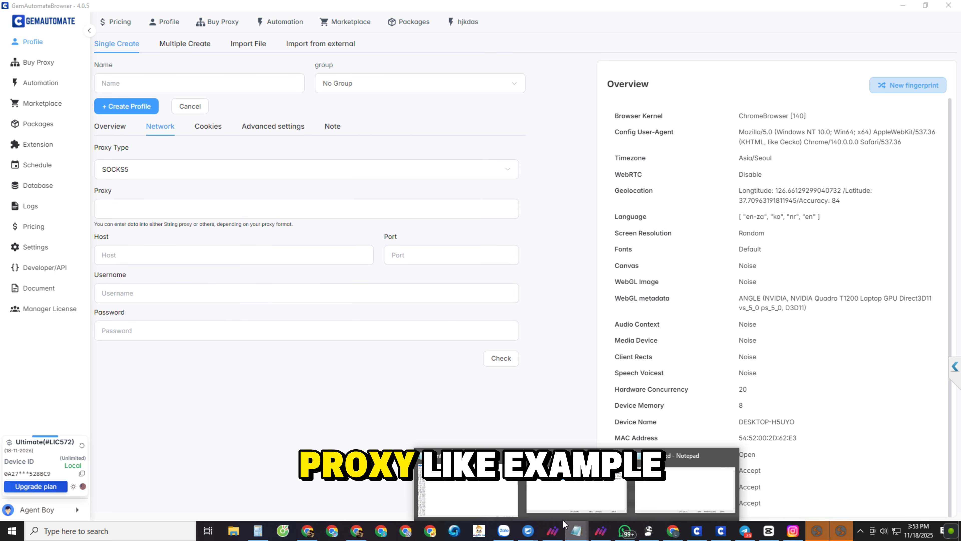
pyautogui.click(483, 494)
pyautogui.doubleClick(259, 8)
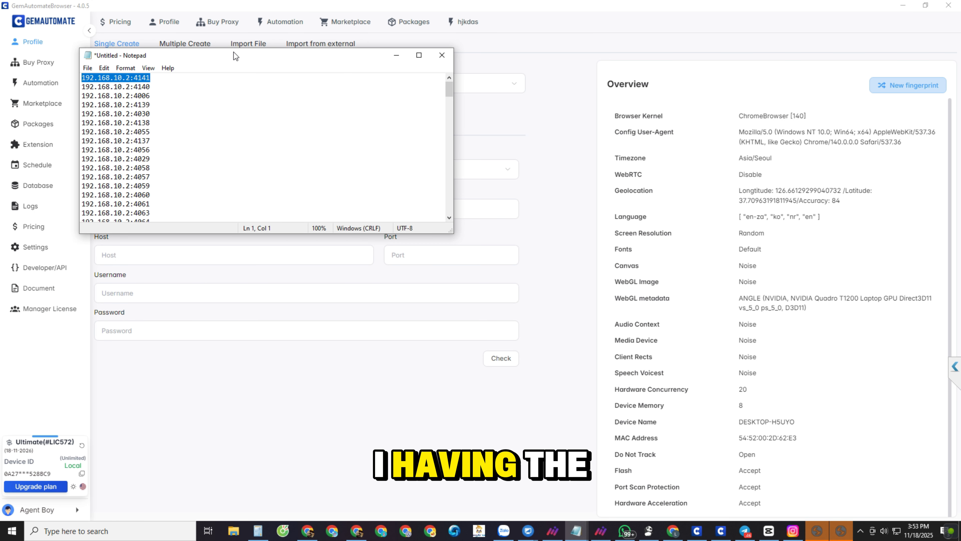
pyautogui.moveTo(235, 56); pyautogui.dragTo(547, 300)
pyautogui.moveTo(485, 366); pyautogui.dragTo(392, 365)
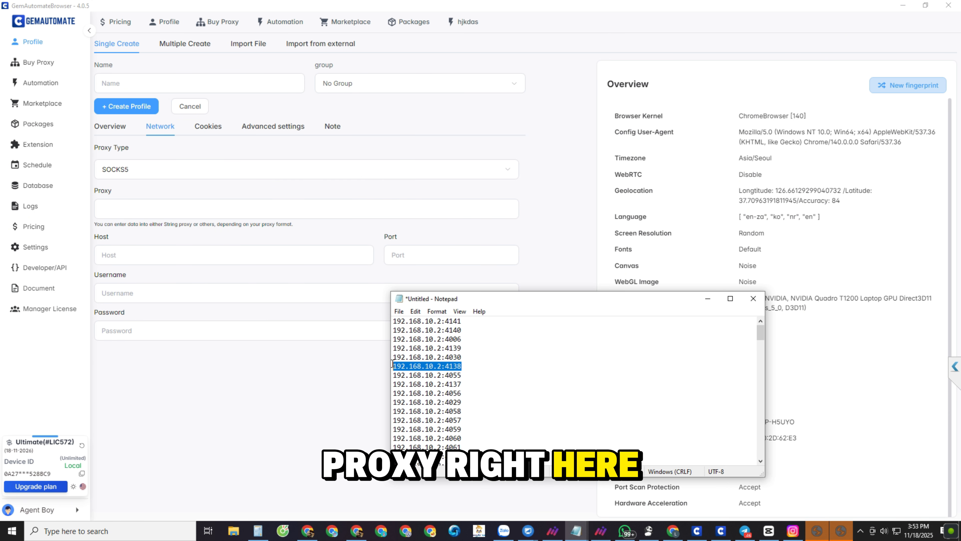
# Step: Back in GemAutomate, choose SOCKS5 as the proxy type and paste 192.168.10.2:4138 as the proxy
pyautogui.click(136, 169)
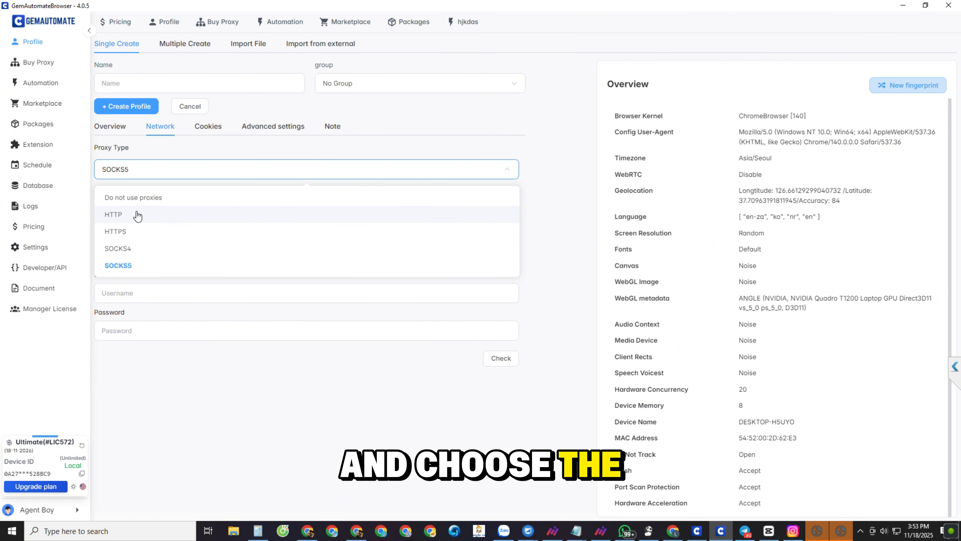
pyautogui.click(141, 267)
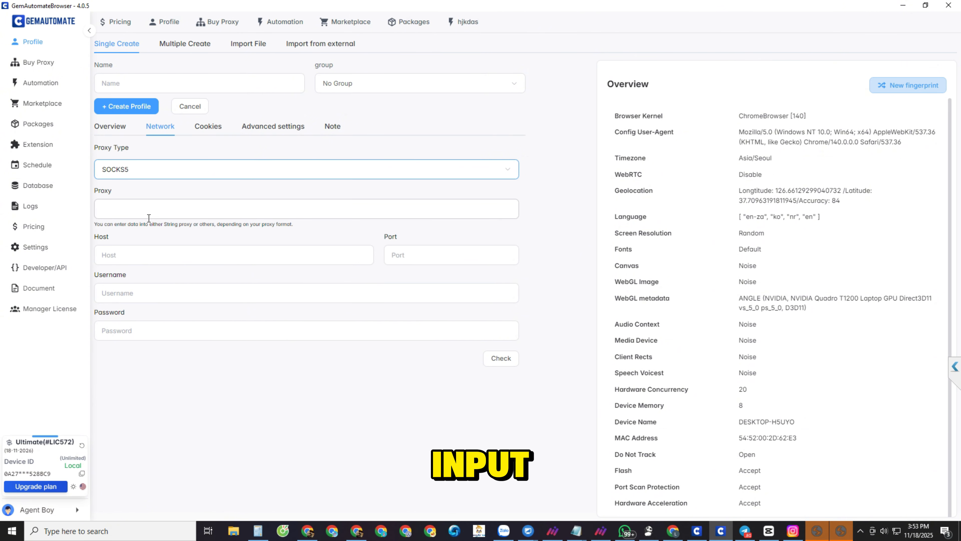
pyautogui.click(147, 218)
pyautogui.write('socks5://192.168.10.2:4138')
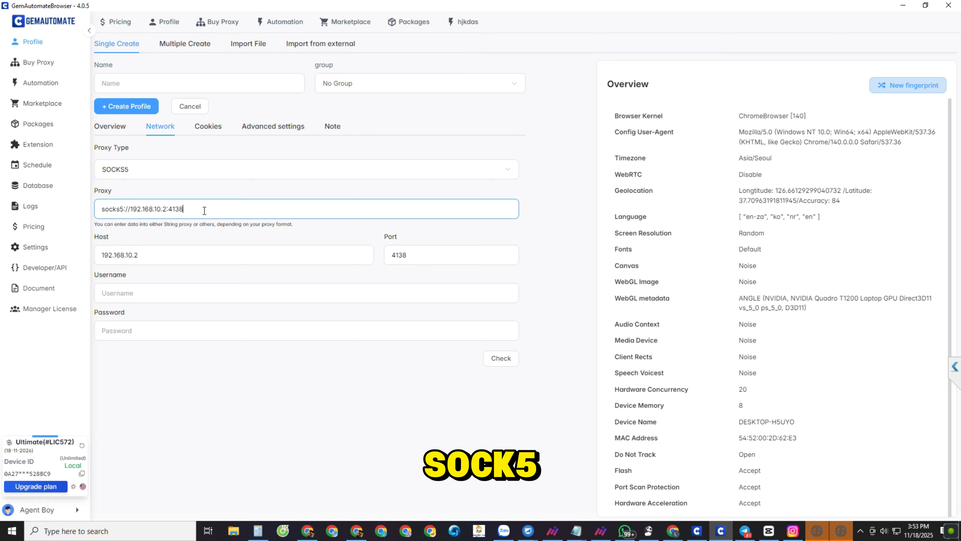
pyautogui.moveTo(204, 211); pyautogui.dragTo(82, 214)
pyautogui.click(179, 212)
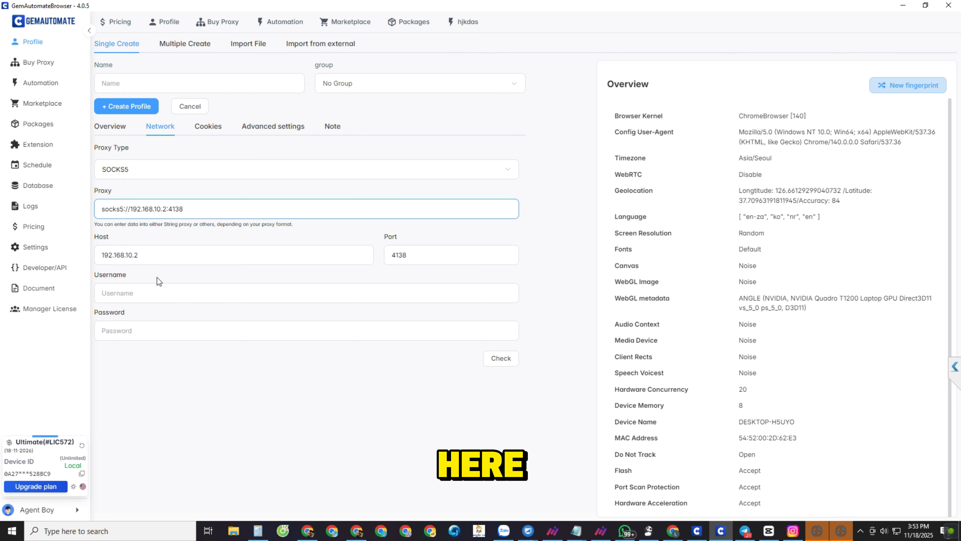
# Step: Run the proxy check and examine the returned IP address, country and time zone
pyautogui.click(112, 257)
pyautogui.press('Tab')
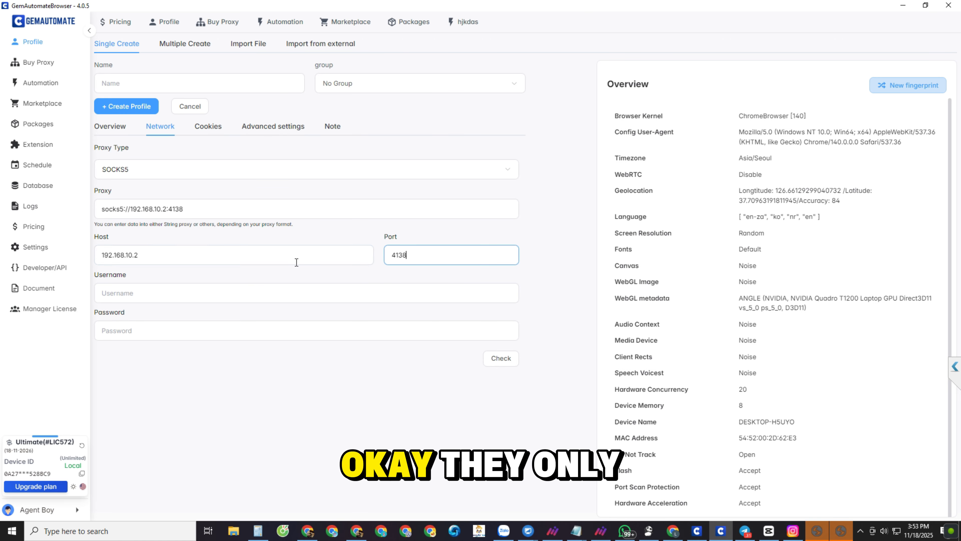
pyautogui.click(505, 362)
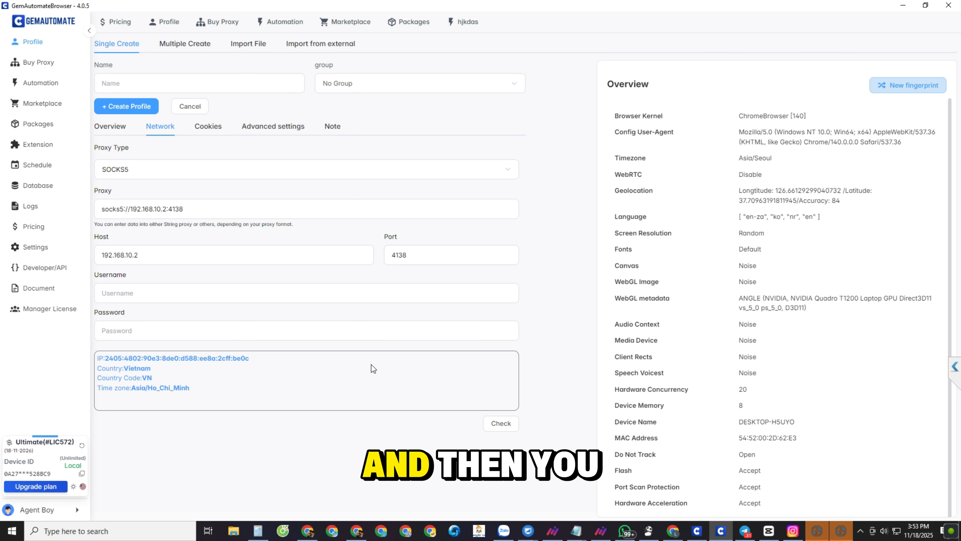
pyautogui.moveTo(229, 389); pyautogui.dragTo(89, 361)
pyautogui.click(175, 386)
pyautogui.moveTo(202, 390); pyautogui.dragTo(79, 353)
pyautogui.click(212, 393)
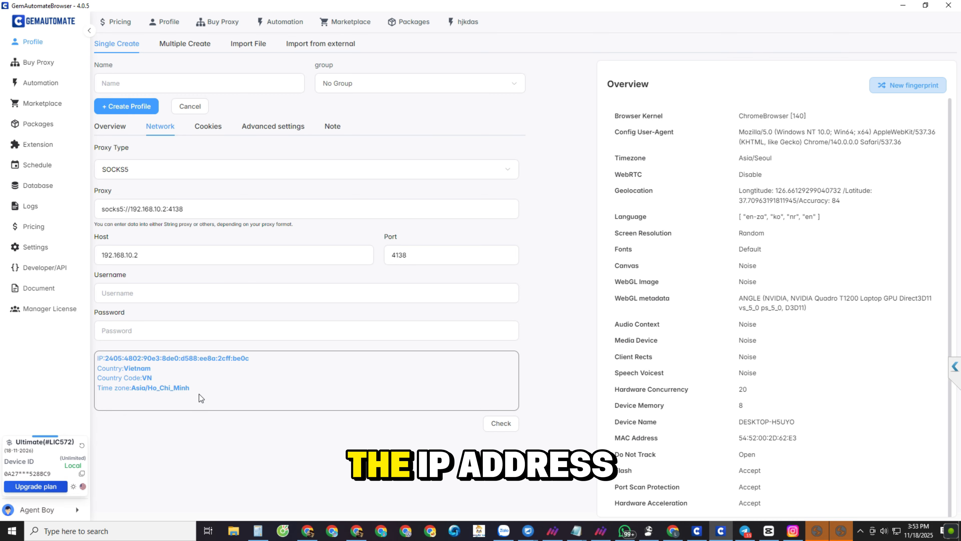
# Step: Examine the time zone returned by the proxy check, and view the profile's Cookies settings
pyautogui.tripleClick(163, 384)
pyautogui.click(163, 385)
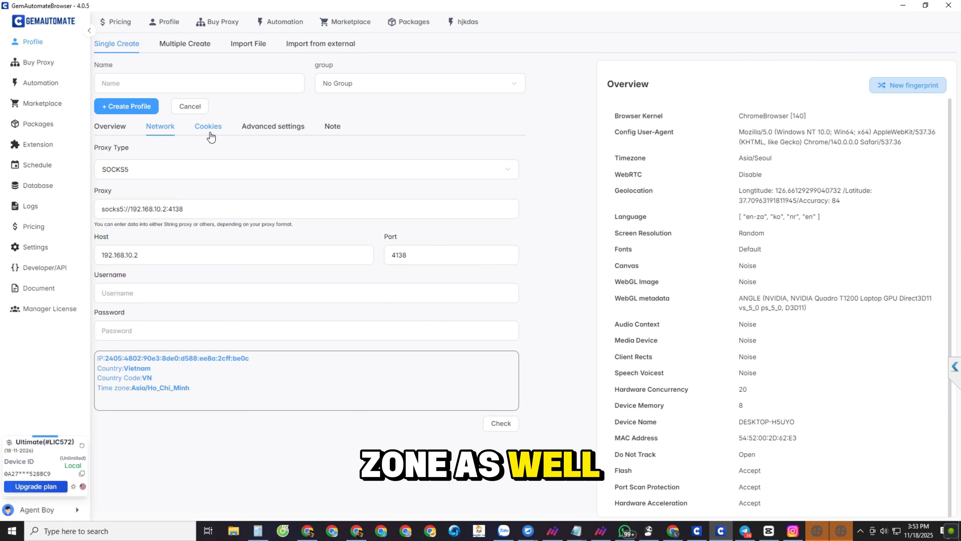
pyautogui.click(209, 128)
pyautogui.click(185, 170)
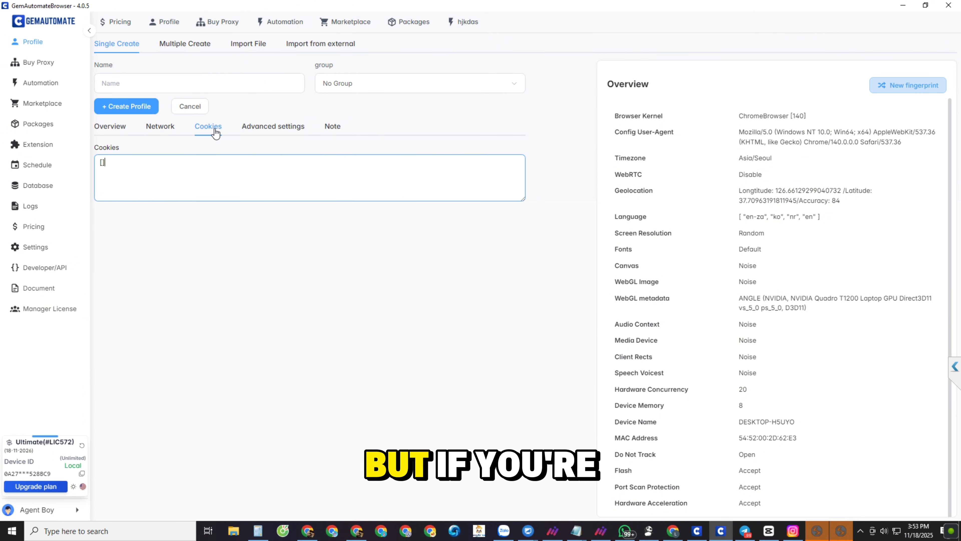
# Step: Open the profile's advanced settings and review the fingerprint options through to the MAC address
pyautogui.click(260, 134)
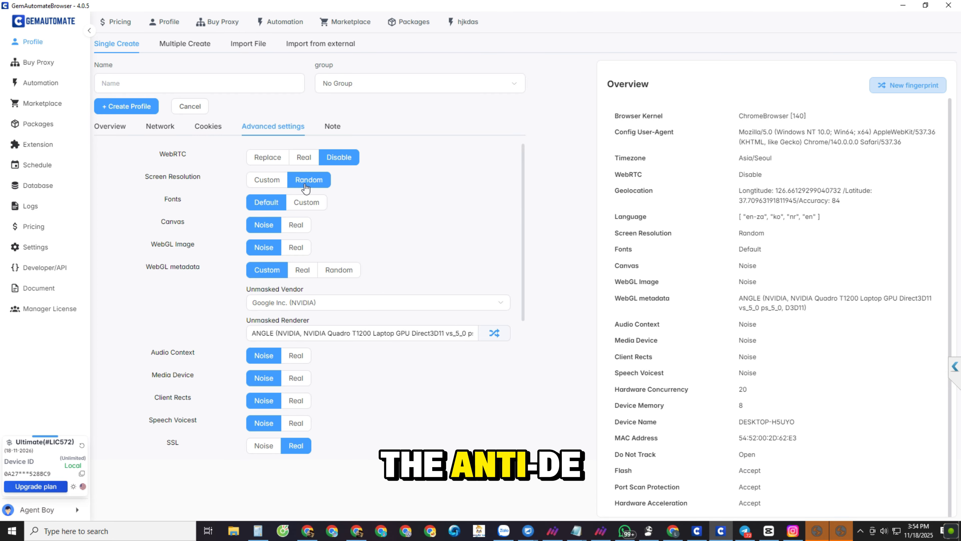
pyautogui.scroll(-5, 268, 259)
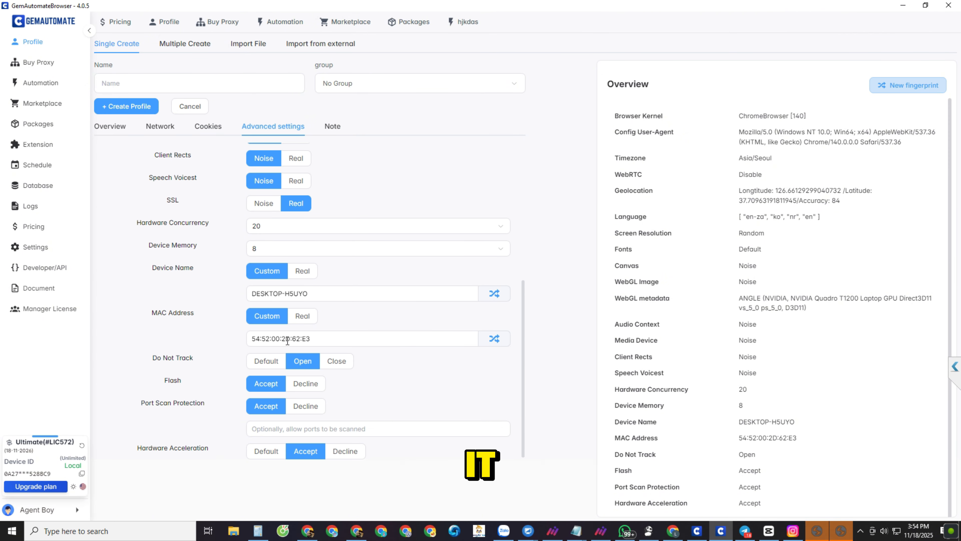
pyautogui.moveTo(343, 338); pyautogui.dragTo(219, 337)
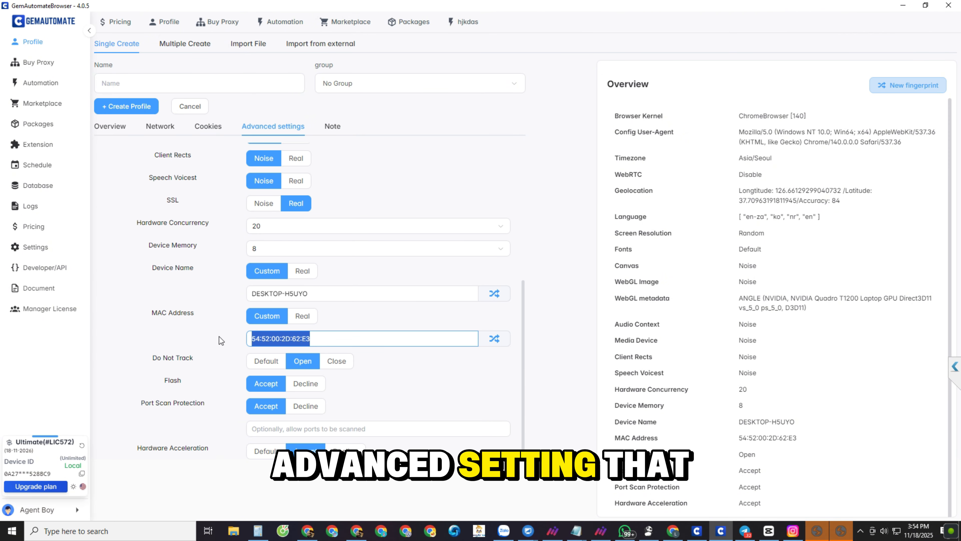
# Step: Generate new random values for the profile's custom device name
pyautogui.click(357, 295)
pyautogui.click(490, 297)
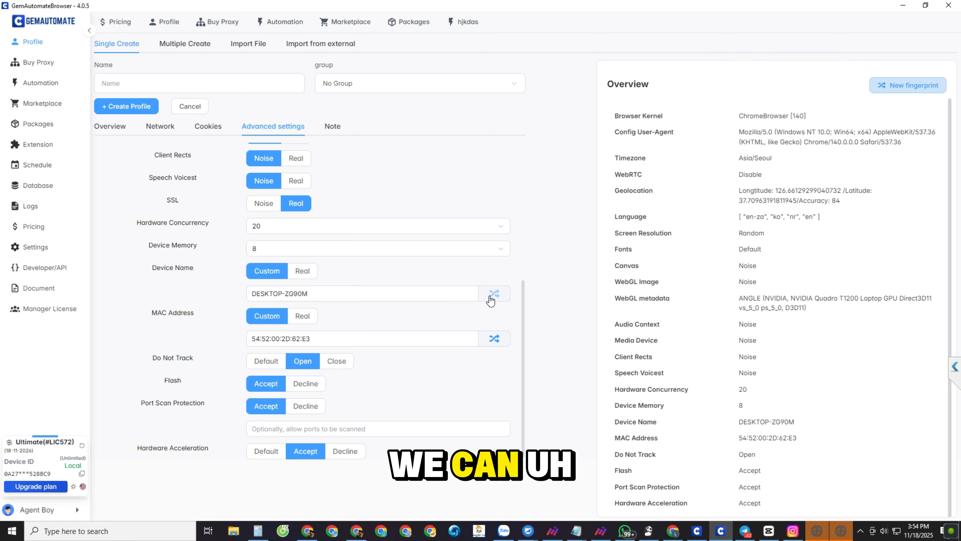
pyautogui.click(491, 296)
pyautogui.click(491, 295)
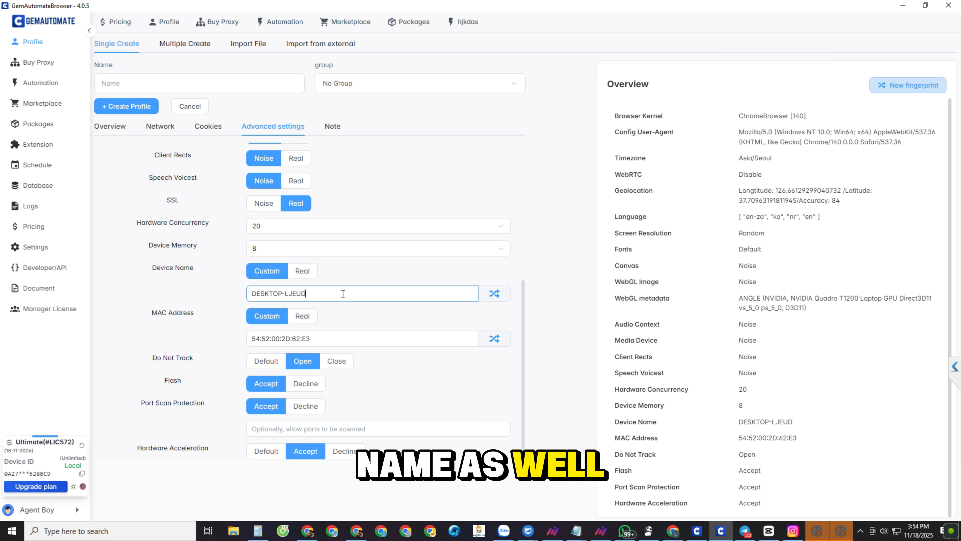
# Step: Try the Real option for the device name and return it to Custom
pyautogui.click(302, 274)
pyautogui.click(301, 276)
pyautogui.click(196, 288)
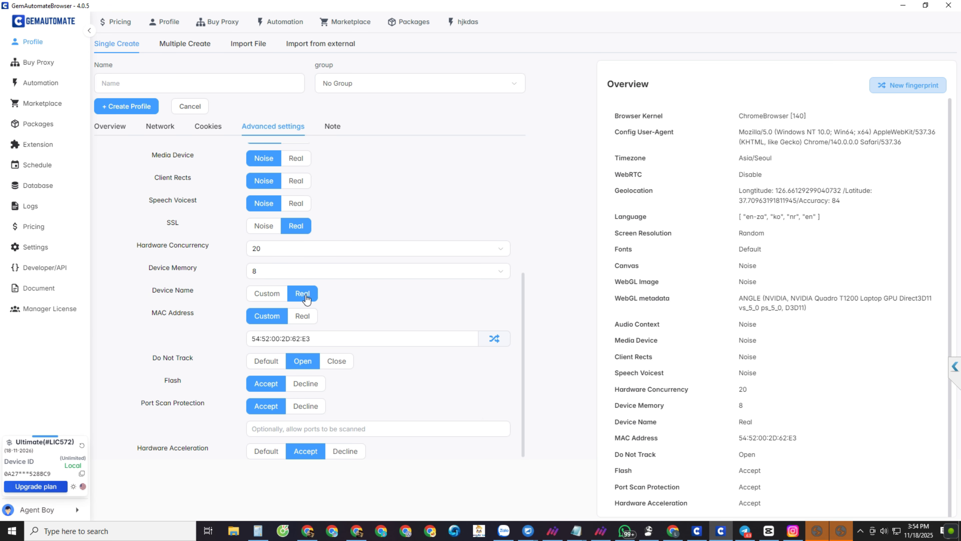
pyautogui.click(288, 299)
# Step: Examine the available hardware concurrency values, the device memory setting and the MAC address without changing them
pyautogui.click(291, 258)
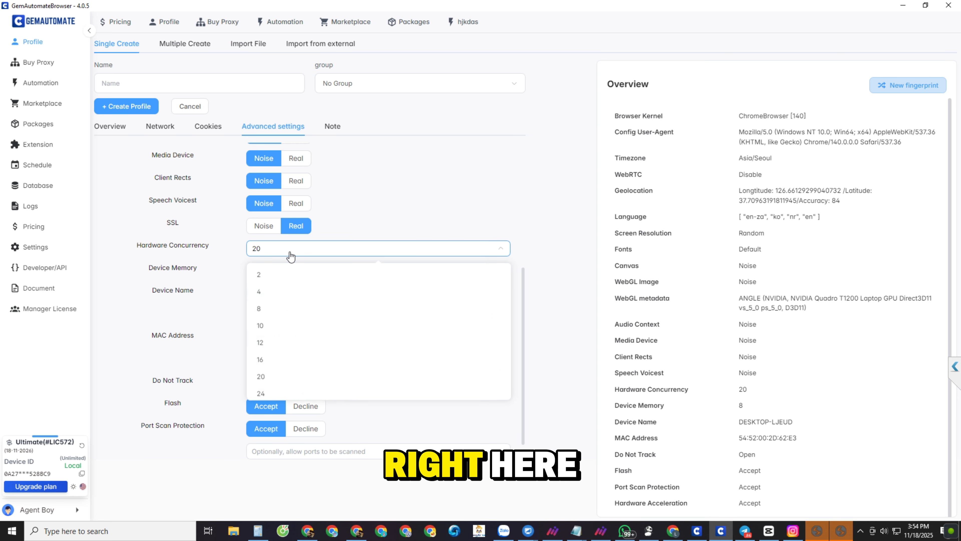
pyautogui.click(290, 256)
pyautogui.click(291, 256)
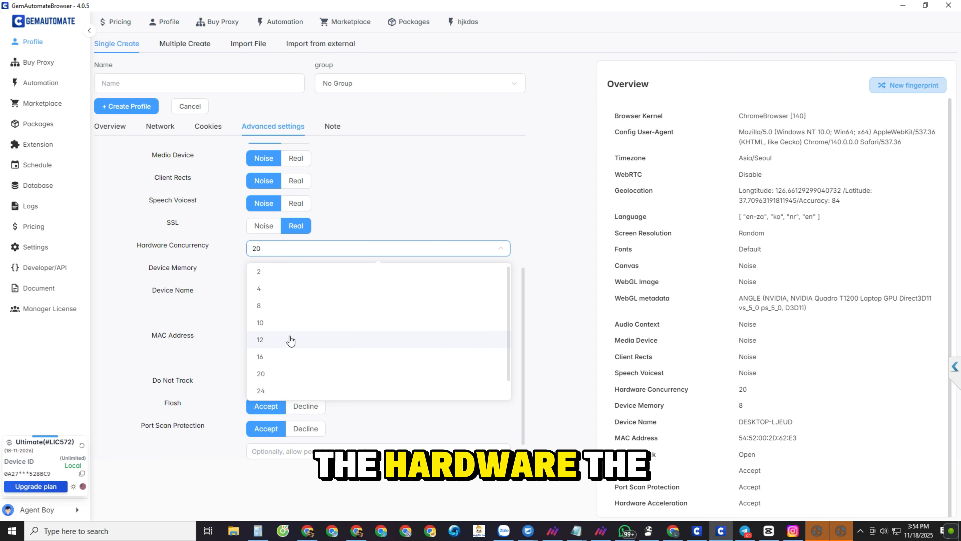
pyautogui.click(297, 248)
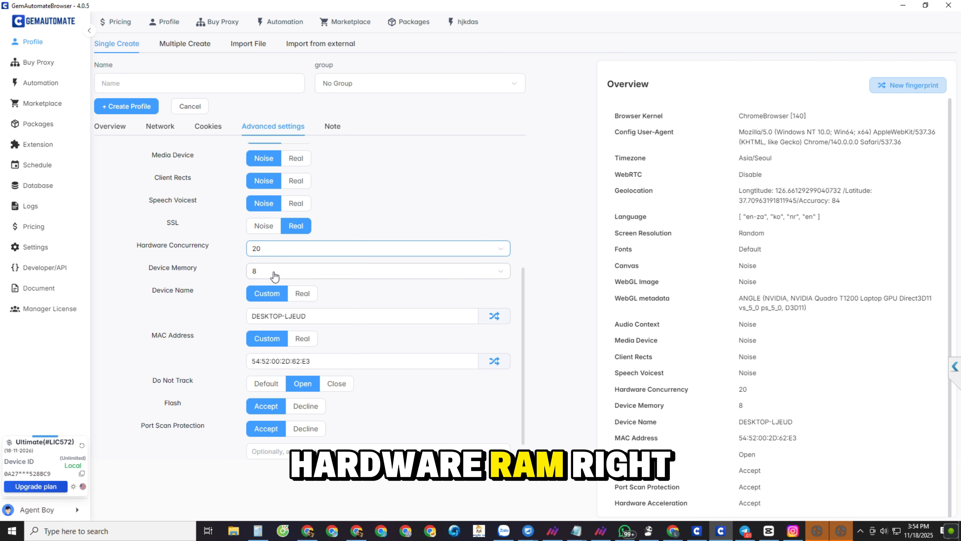
pyautogui.click(275, 272)
pyautogui.click(203, 338)
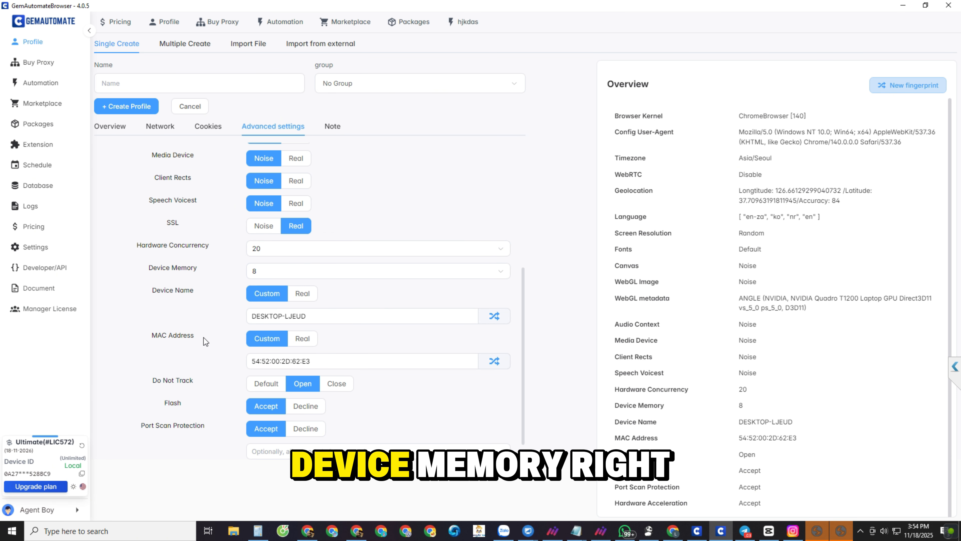
pyautogui.scroll(-1, 204, 337)
pyautogui.doubleClick(289, 343)
pyautogui.click(317, 341)
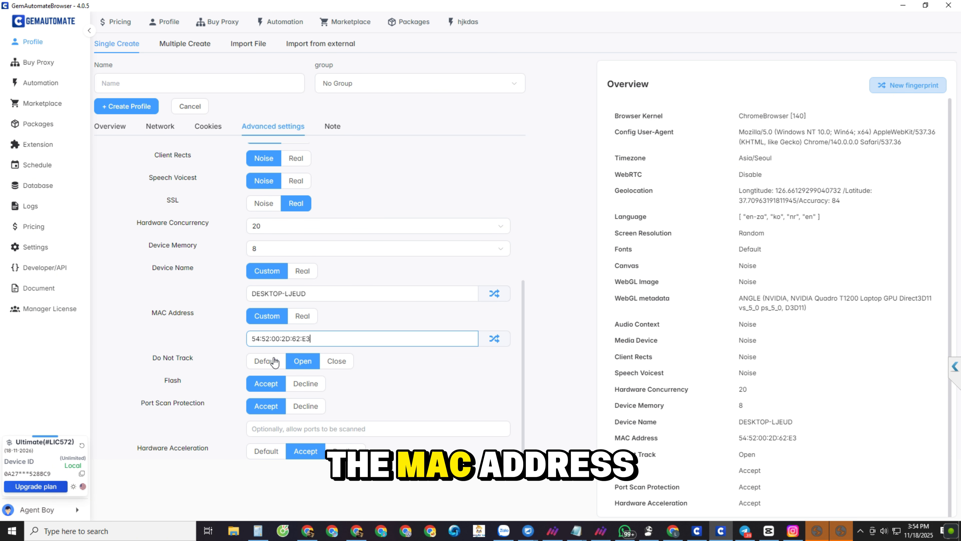
# Step: Switch hardware acceleration to Default and back to Accept, and view the Note section before returning to the advanced settings
pyautogui.click(272, 454)
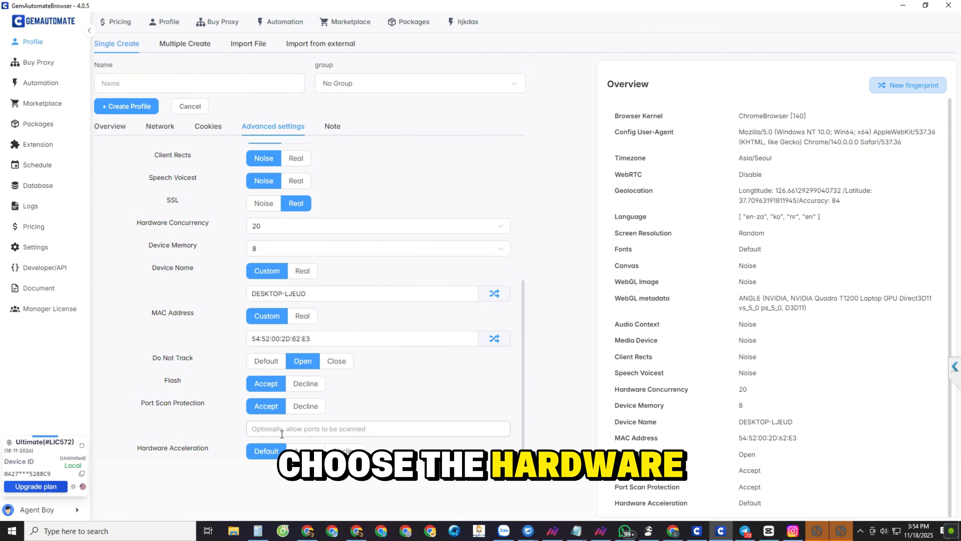
pyautogui.click(306, 450)
pyautogui.click(330, 127)
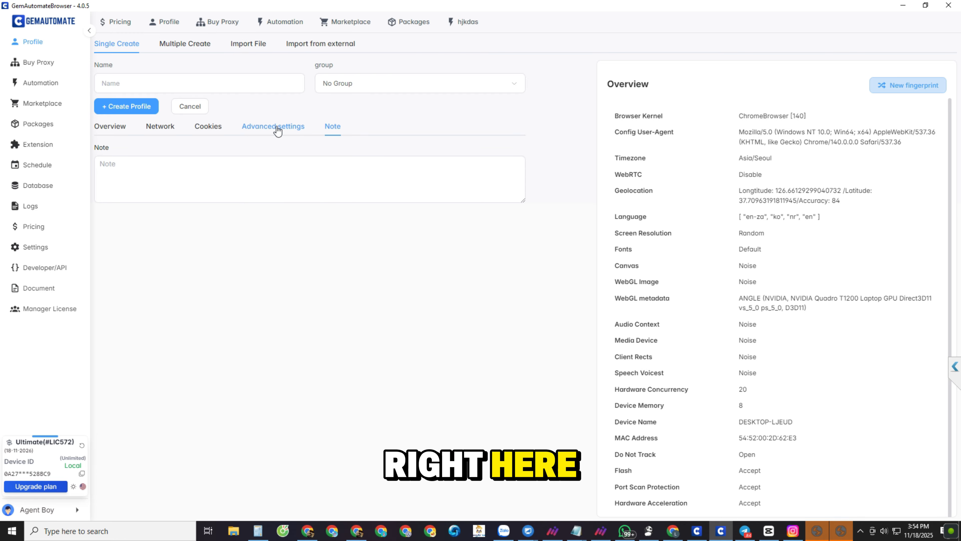
pyautogui.click(274, 127)
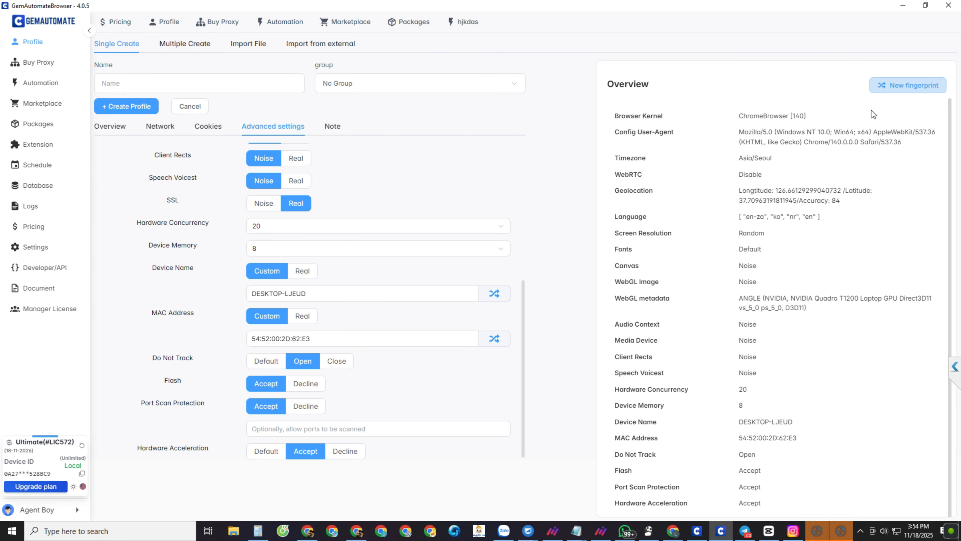
# Step: Generate a new fingerprint for the profile several times, comparing the geolocation, WebGL and hardware values in the overview
pyautogui.click(902, 94)
pyautogui.click(902, 94)
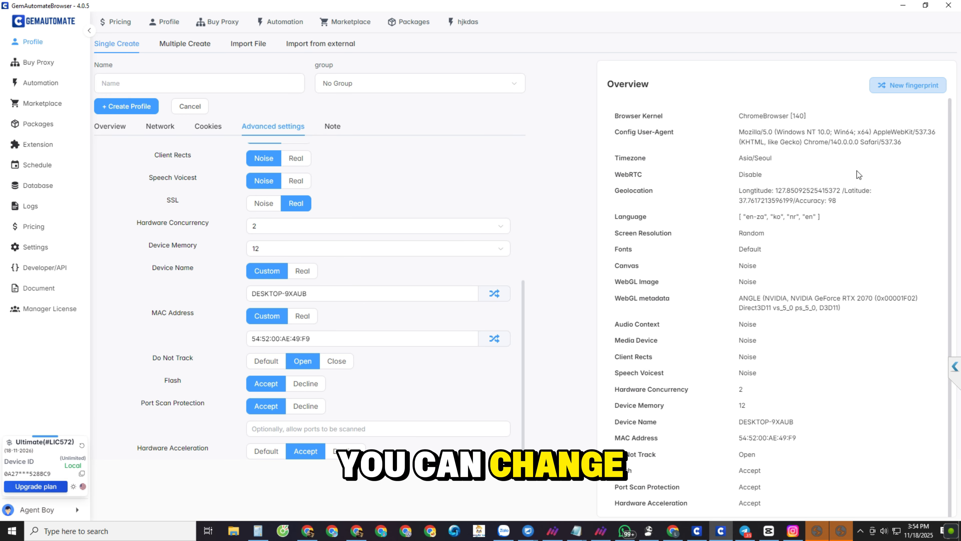
pyautogui.tripleClick(789, 195)
pyautogui.click(916, 150)
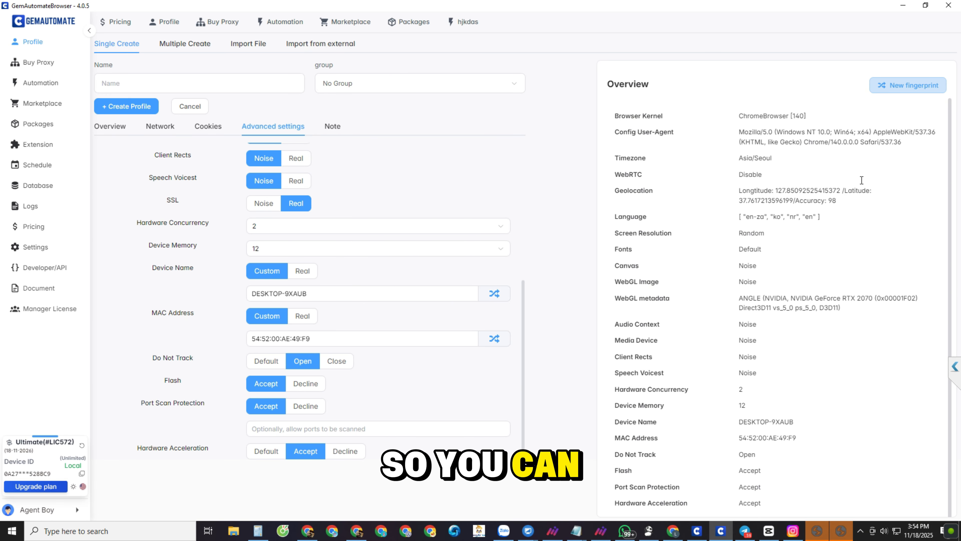
pyautogui.click(899, 92)
pyautogui.click(899, 91)
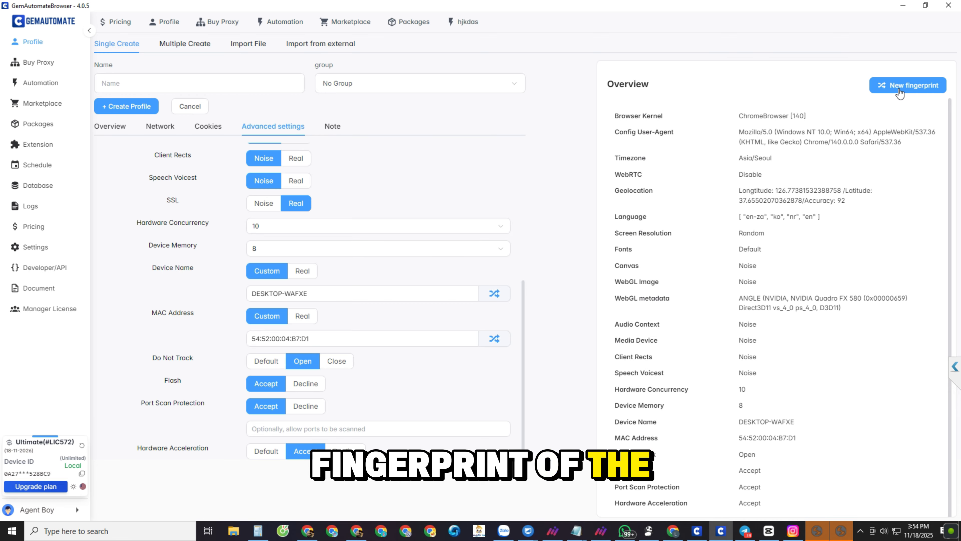
pyautogui.moveTo(739, 266); pyautogui.dragTo(858, 299)
pyautogui.click(868, 102)
pyautogui.click(903, 83)
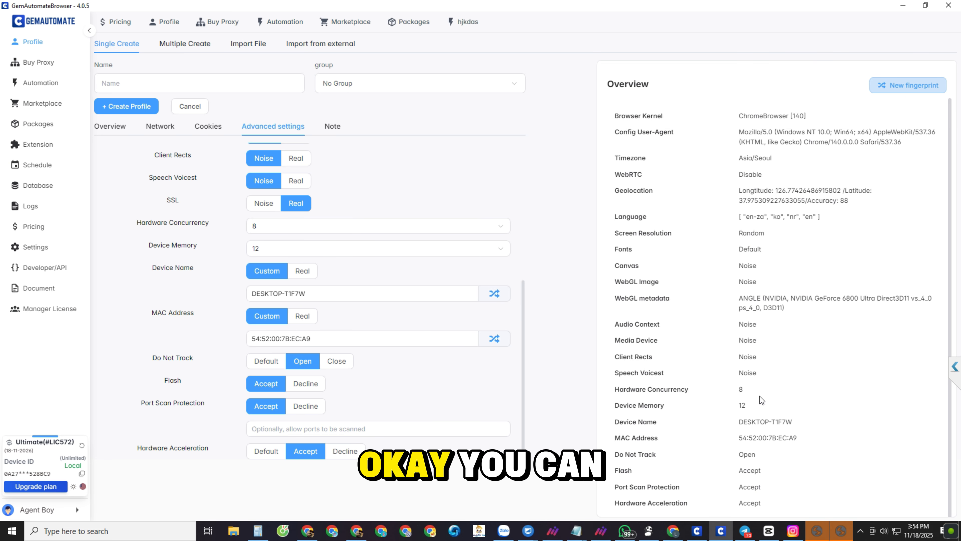
pyautogui.click(883, 91)
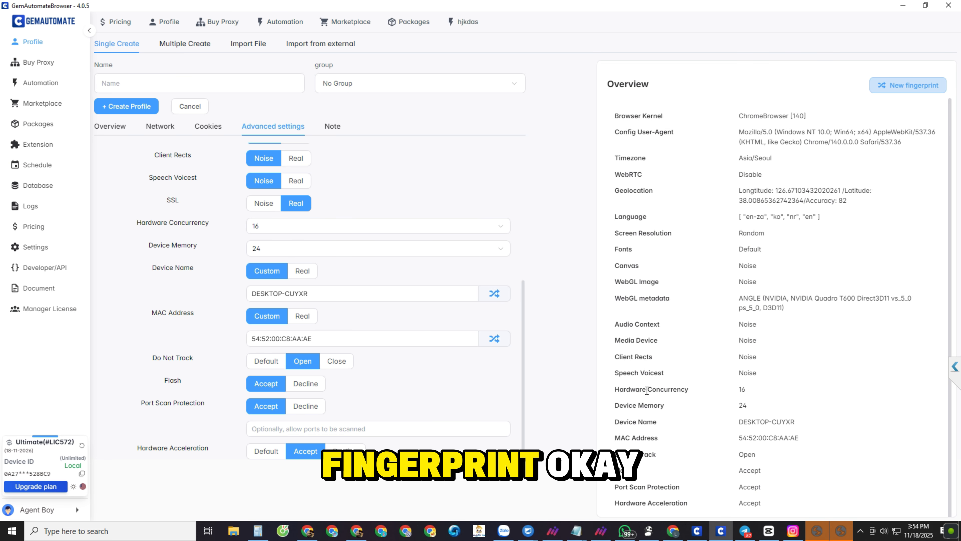
pyautogui.click(693, 412)
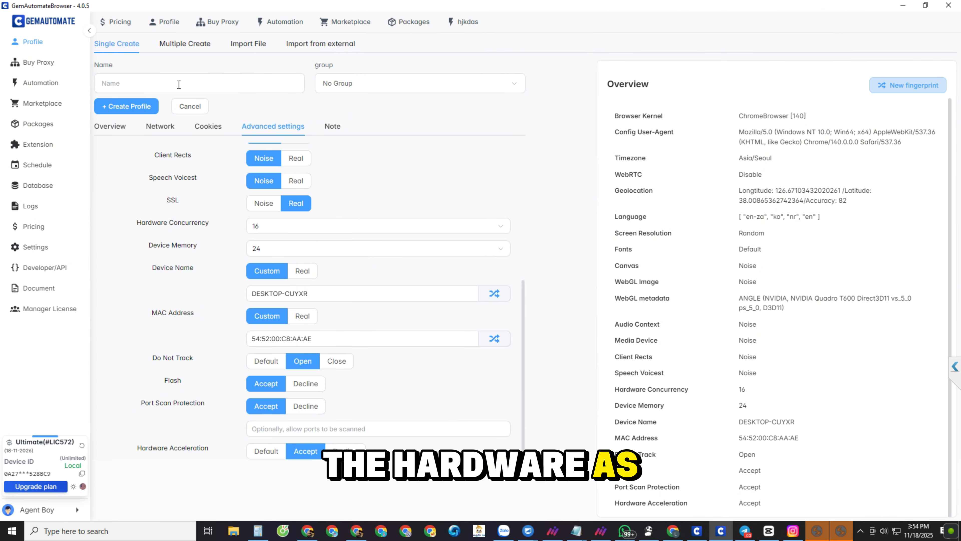
# Step: Create the profile and launch the new SOCKS5 profile from the profile list
pyautogui.click(117, 109)
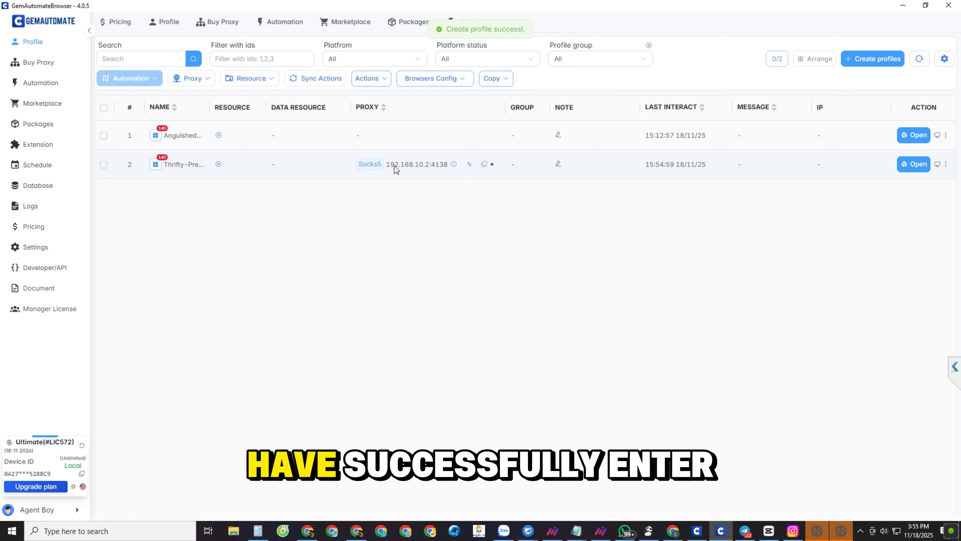
pyautogui.click(250, 165)
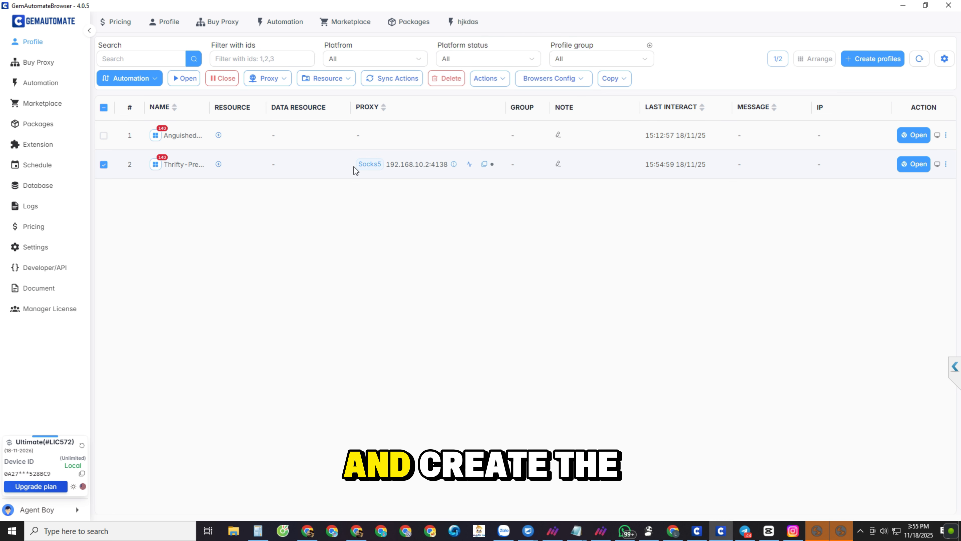
pyautogui.click(906, 164)
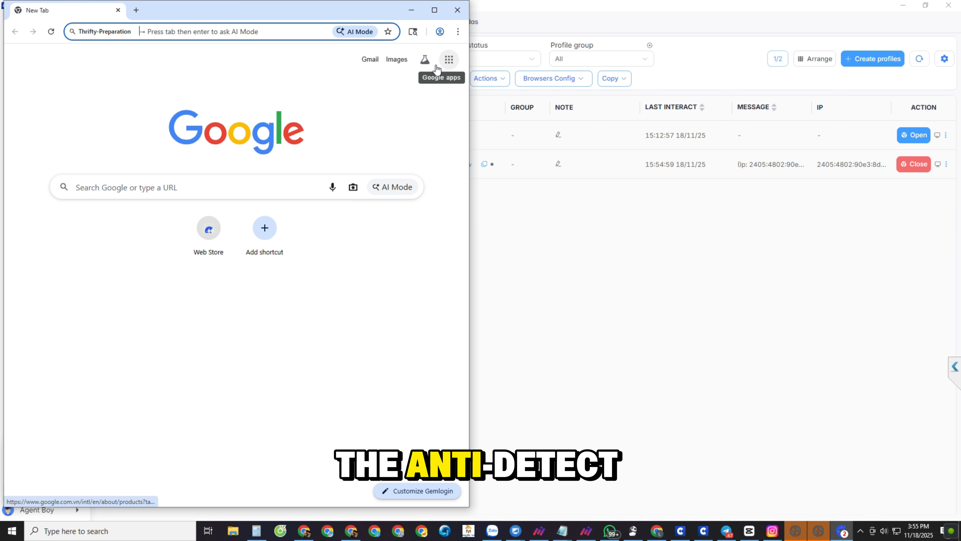
# Step: In the launched profile browser, search for iphey and open the "Check browser fingerprints" result
pyautogui.moveTo(229, 24); pyautogui.dragTo(332, 48)
pyautogui.click(322, 56)
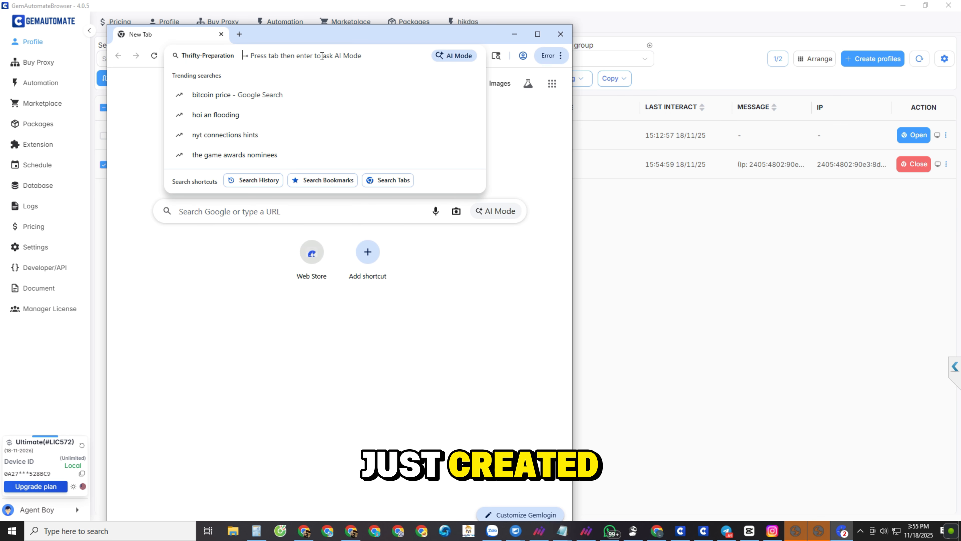
pyautogui.write('iphey')
pyautogui.press('Return')
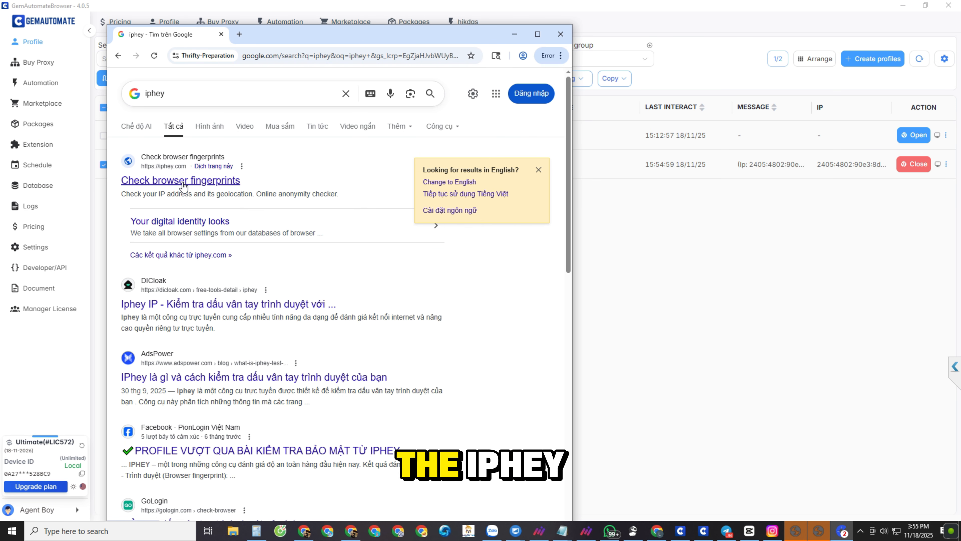
pyautogui.click(192, 182)
# Step: Clear public network access in the Windows firewall alert for Gemlogin and dismiss it without allowing access
pyautogui.moveTo(321, 36); pyautogui.dragTo(295, 26)
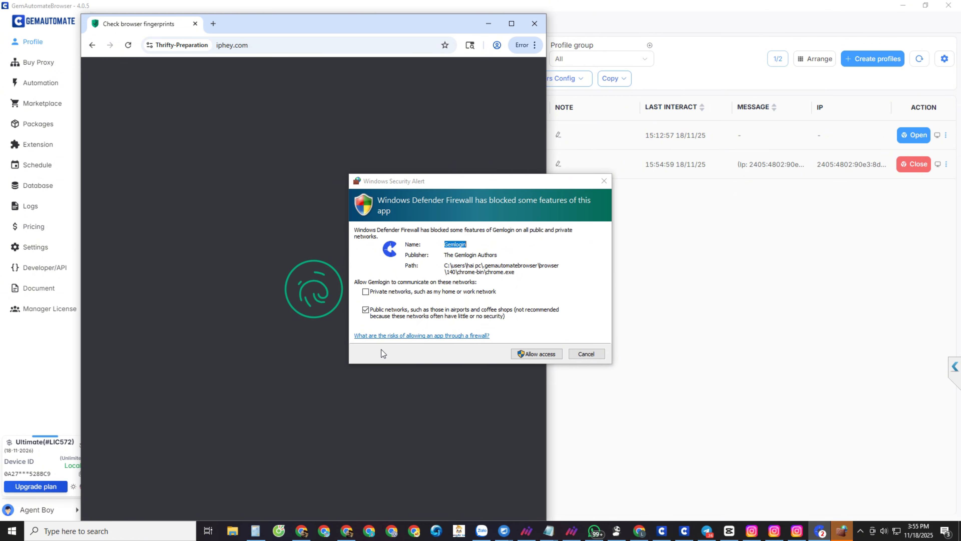
pyautogui.click(414, 317)
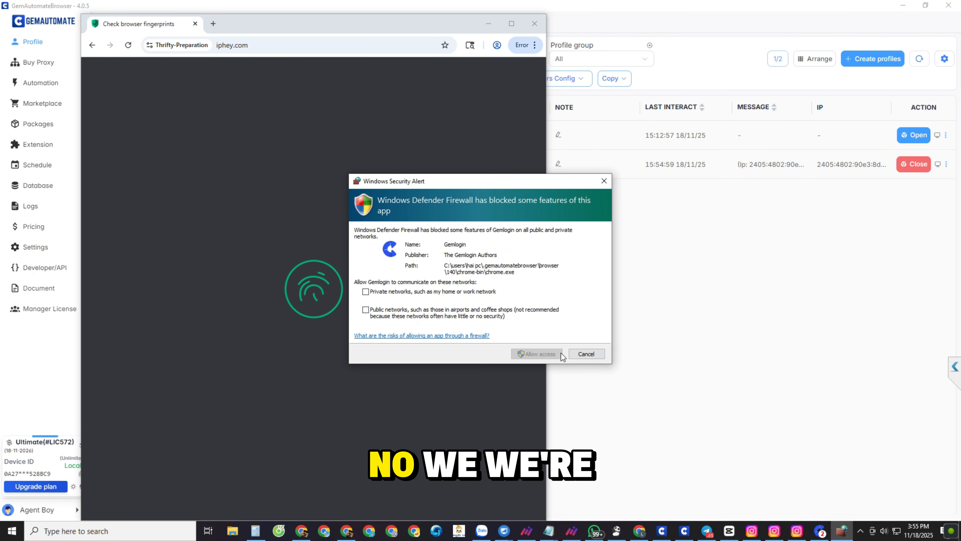
pyautogui.click(584, 355)
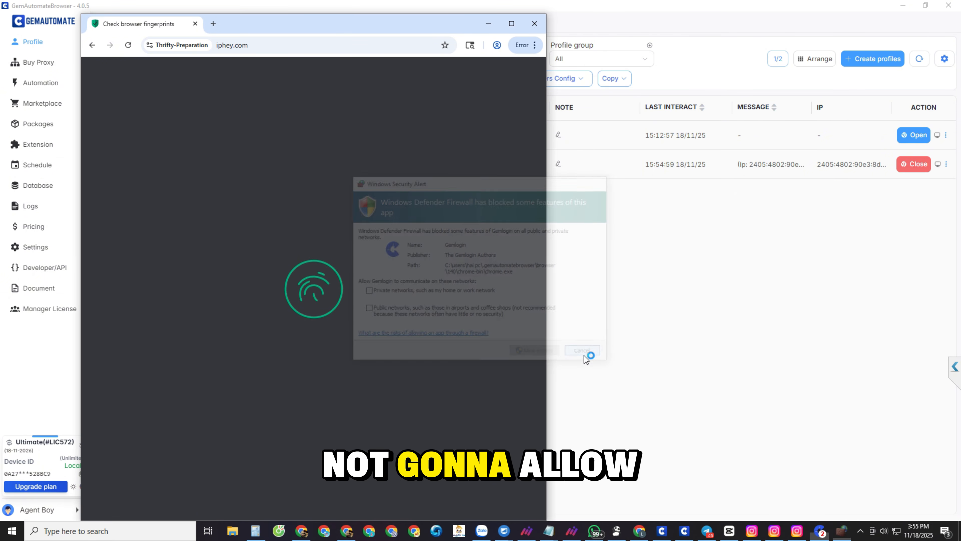
# Step: Maximize the profile browser window and examine the overall identity verdict on iphey.com
pyautogui.click(512, 25)
pyautogui.moveTo(251, 93); pyautogui.dragTo(838, 119)
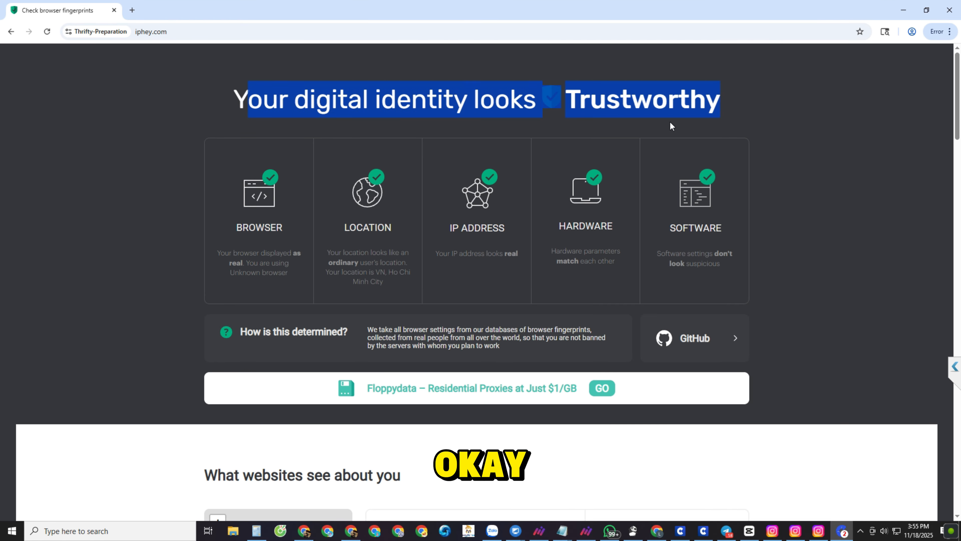
pyautogui.moveTo(671, 125); pyautogui.dragTo(187, 137)
pyautogui.click(170, 145)
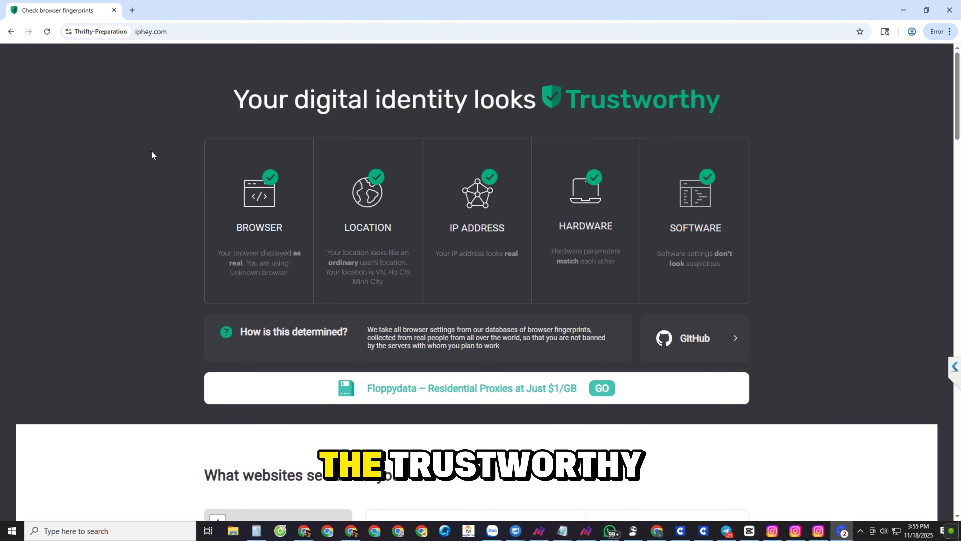
# Step: Review the iphey report's browser, user-agent and location details, including country, city, coordinates and zip code
pyautogui.scroll(-10, 148, 178)
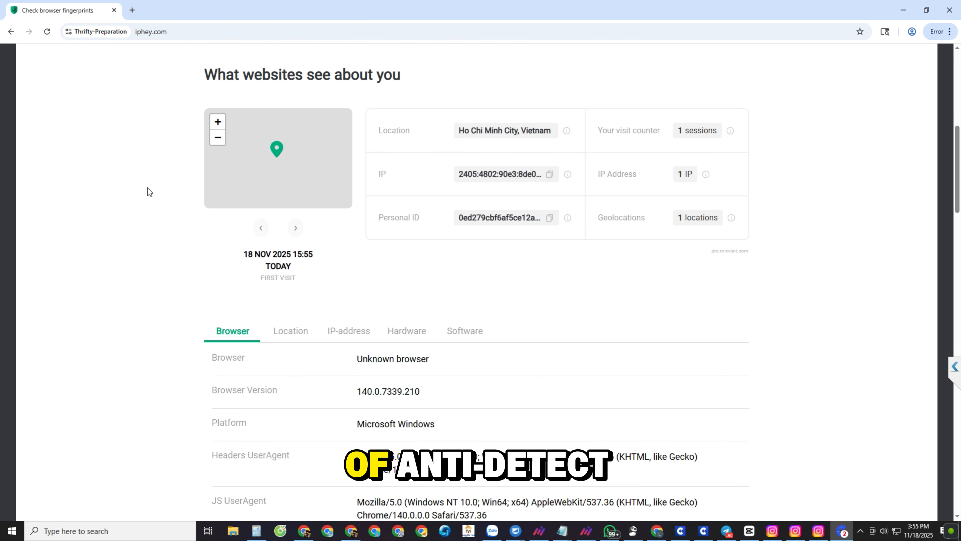
pyautogui.scroll(-6, 147, 187)
pyautogui.moveTo(531, 262); pyautogui.dragTo(358, 216)
pyautogui.click(341, 215)
pyautogui.scroll(-8, 103, 233)
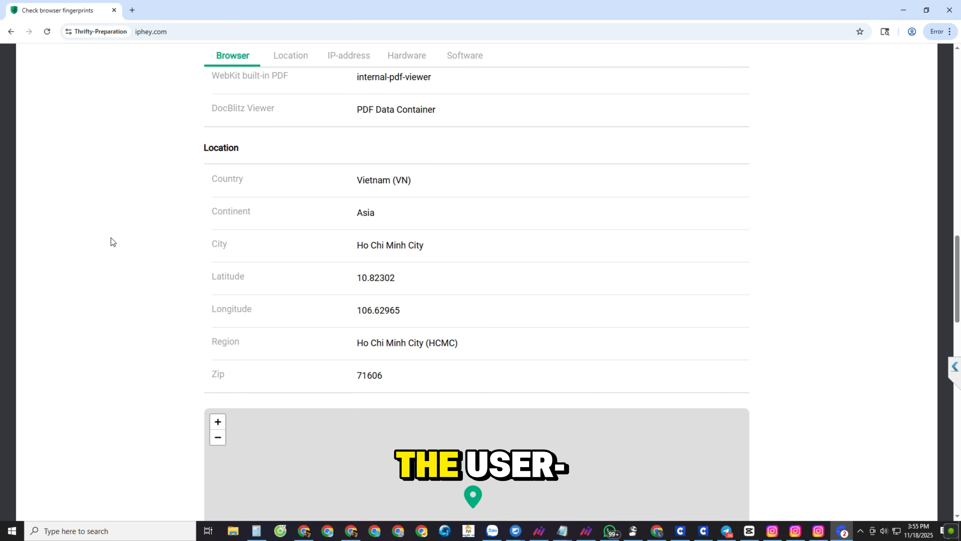
pyautogui.moveTo(357, 180); pyautogui.dragTo(402, 373)
pyautogui.click(401, 372)
pyautogui.scroll(-1, 121, 309)
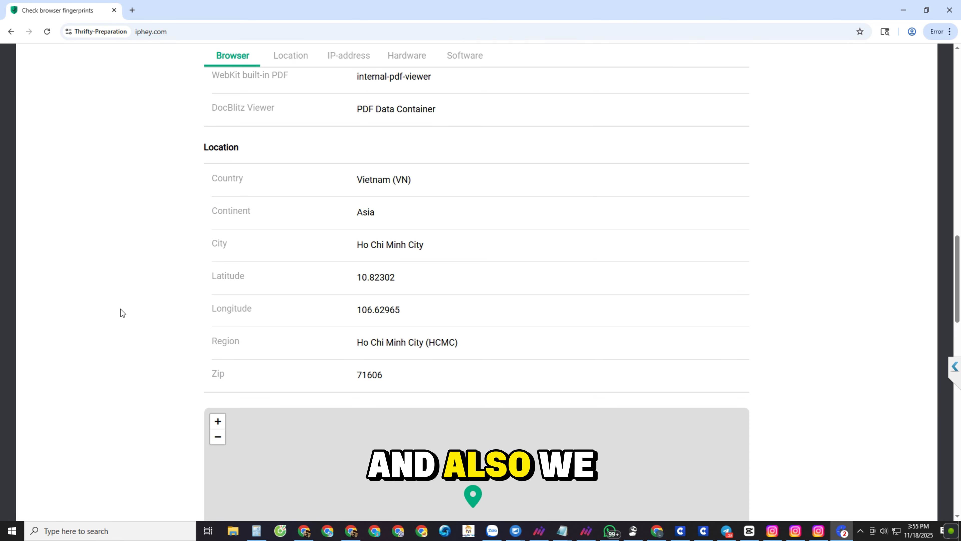
# Step: Review the iphey report's IP-address details, hardware fingerprints and software section, including the listed languages
pyautogui.scroll(-8, 120, 309)
pyautogui.moveTo(356, 212); pyautogui.dragTo(561, 221)
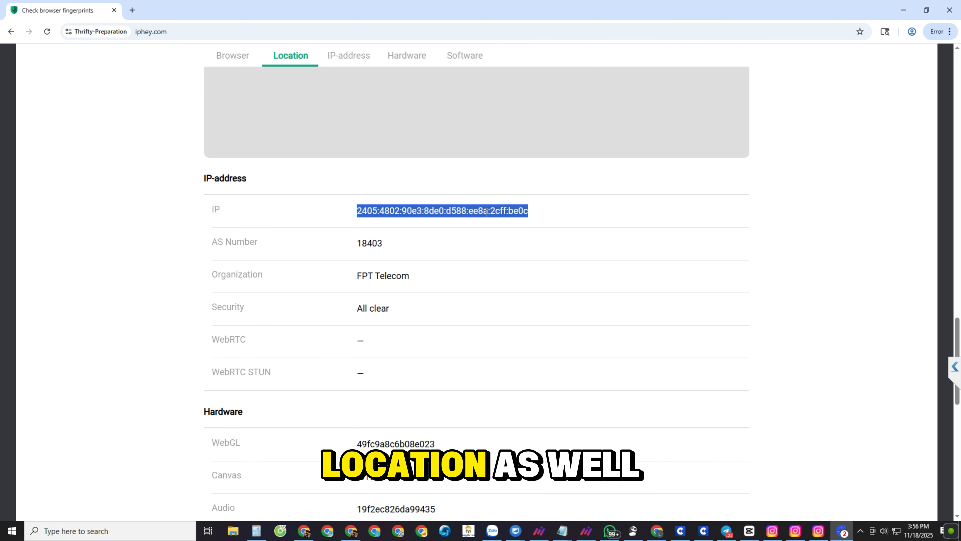
pyautogui.click(562, 221)
pyautogui.scroll(-3, 112, 241)
pyautogui.scroll(3, 111, 240)
pyautogui.moveTo(362, 212); pyautogui.dragTo(367, 212)
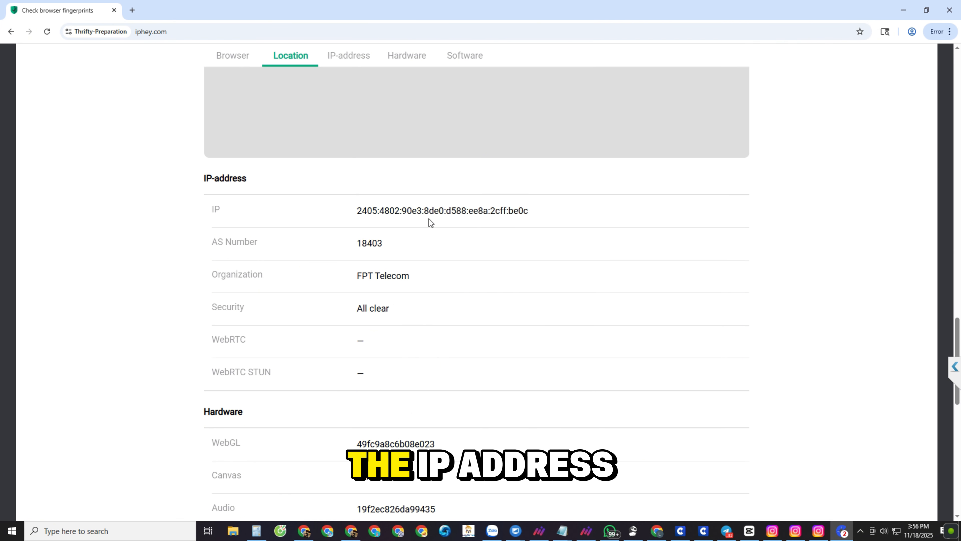
pyautogui.scroll(-8, 139, 231)
pyautogui.scroll(-5, 127, 235)
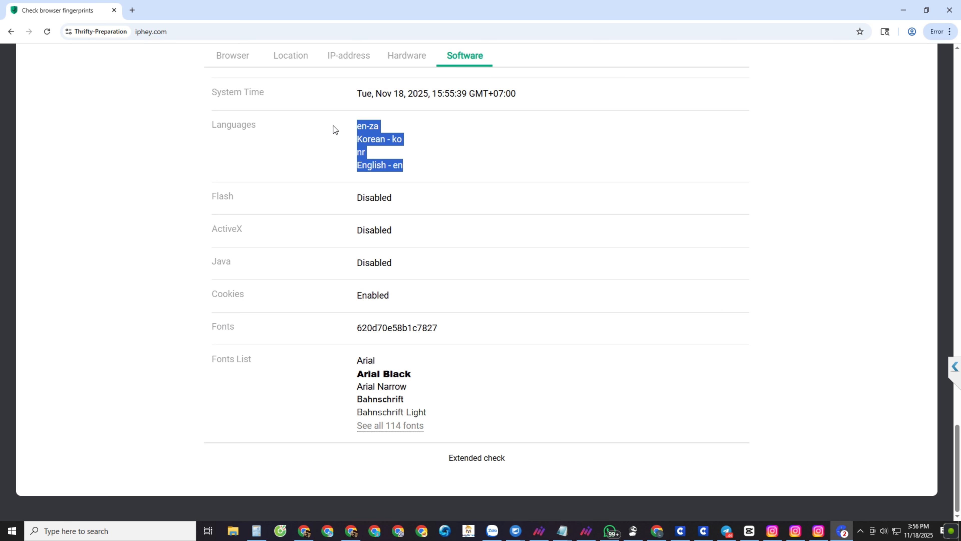
pyautogui.click(334, 125)
# Step: Recheck the report's location and browser details, and return to the overall identity verdict
pyautogui.scroll(10, 131, 248)
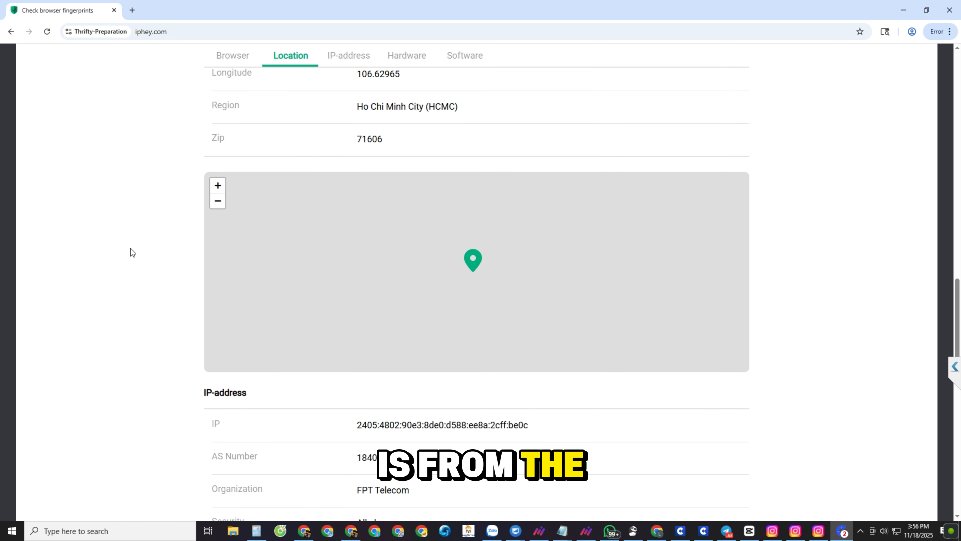
pyautogui.scroll(10, 131, 248)
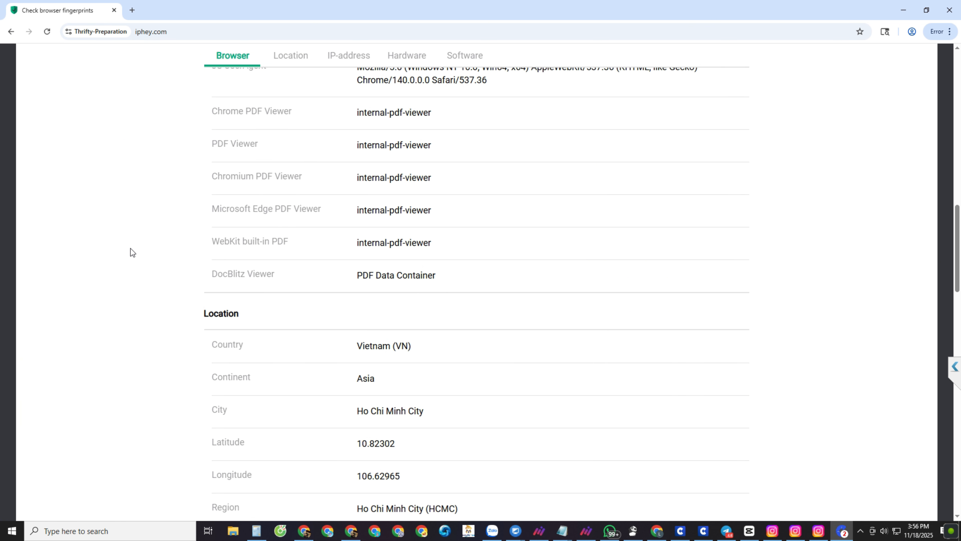
pyautogui.scroll(-2, 131, 248)
pyautogui.moveTo(206, 248); pyautogui.dragTo(167, 306)
pyautogui.scroll(9, 167, 306)
pyautogui.scroll(9, 167, 305)
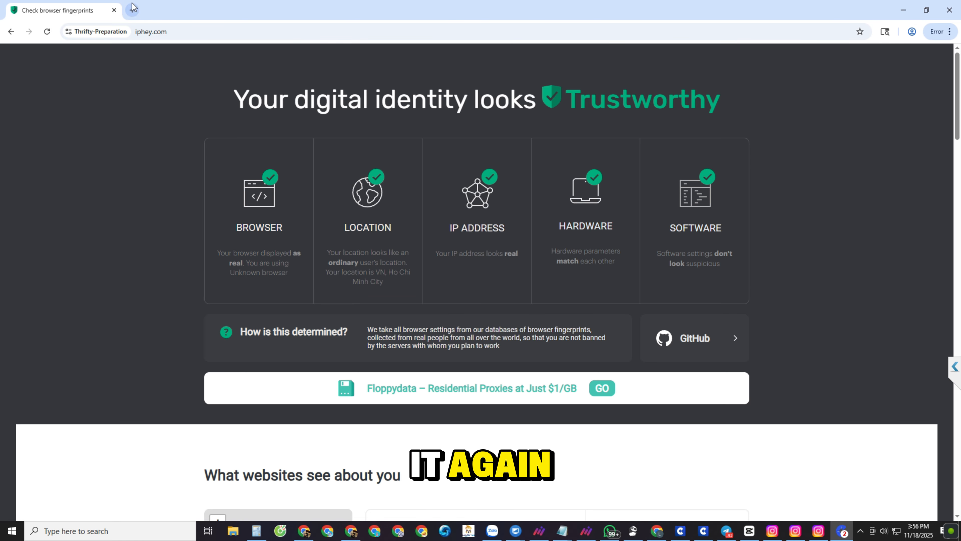
# Step: Restore and close the profile browser window, and clear the selection of the Thrifty-Preparation profile in the list
pyautogui.click(930, 6)
pyautogui.moveTo(326, 28); pyautogui.dragTo(630, 32)
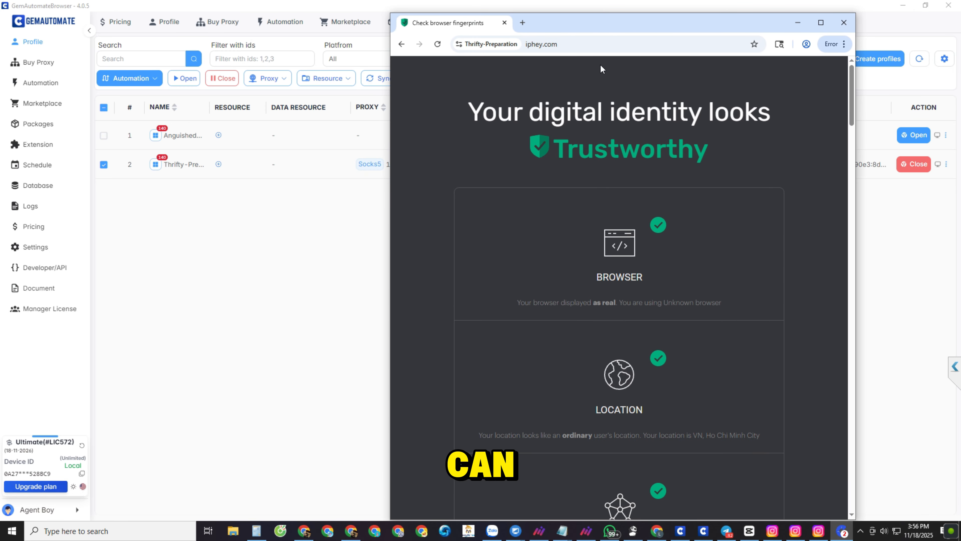
pyautogui.click(850, 26)
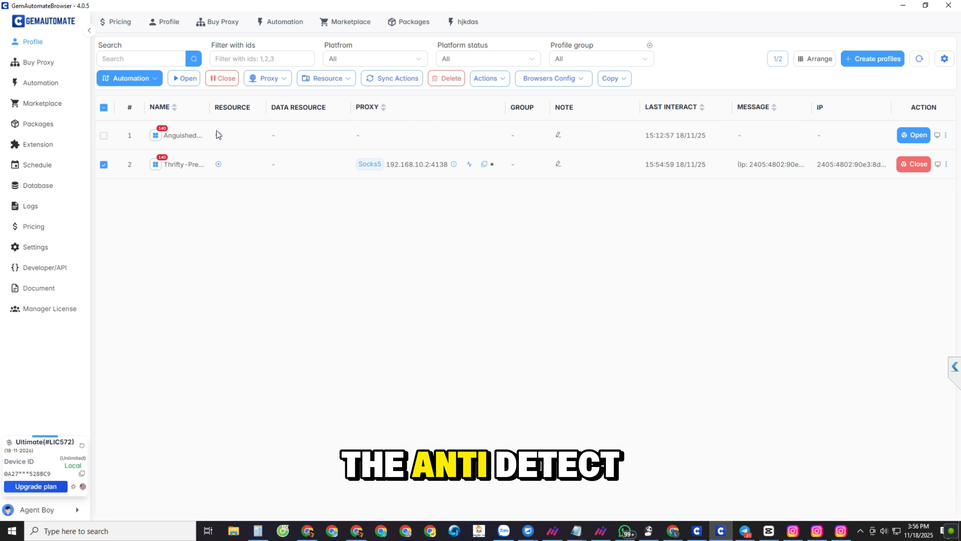
pyautogui.click(106, 164)
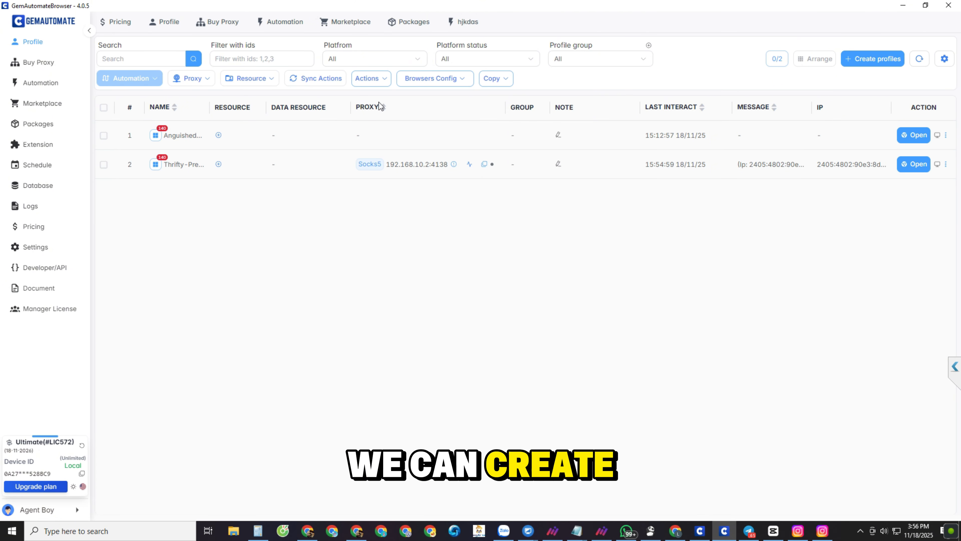
# Step: Start creating multiple profiles at once and set the number of profiles to 10
pyautogui.click(869, 60)
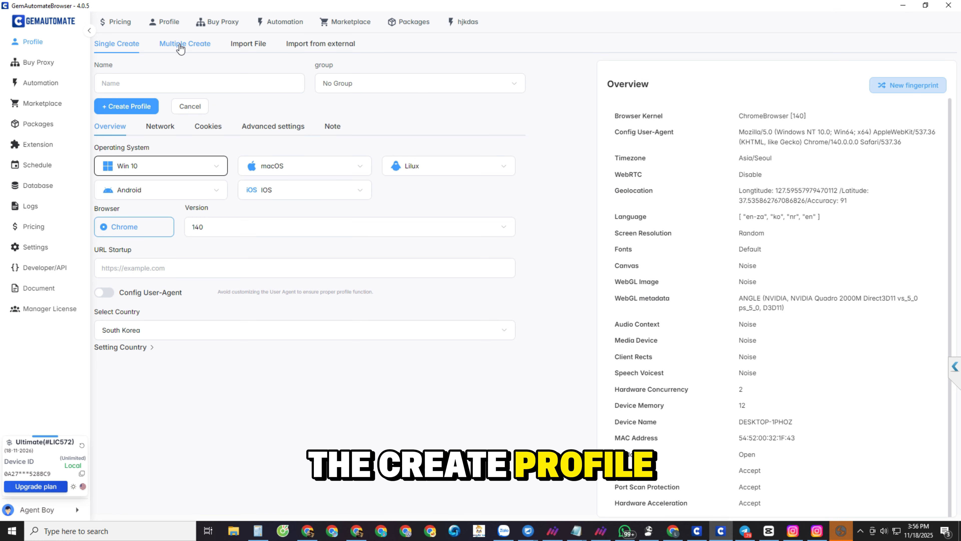
pyautogui.click(195, 53)
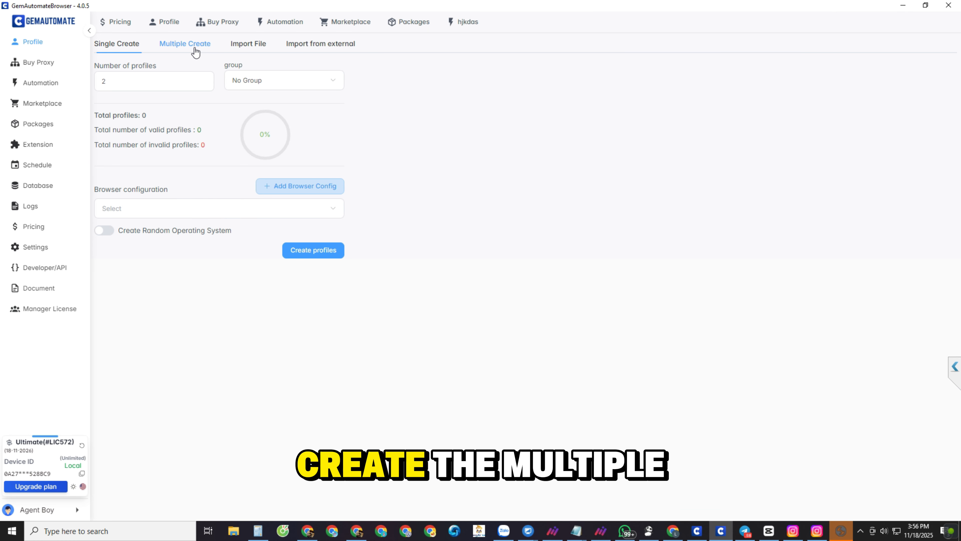
pyautogui.click(138, 82)
pyautogui.write('10')
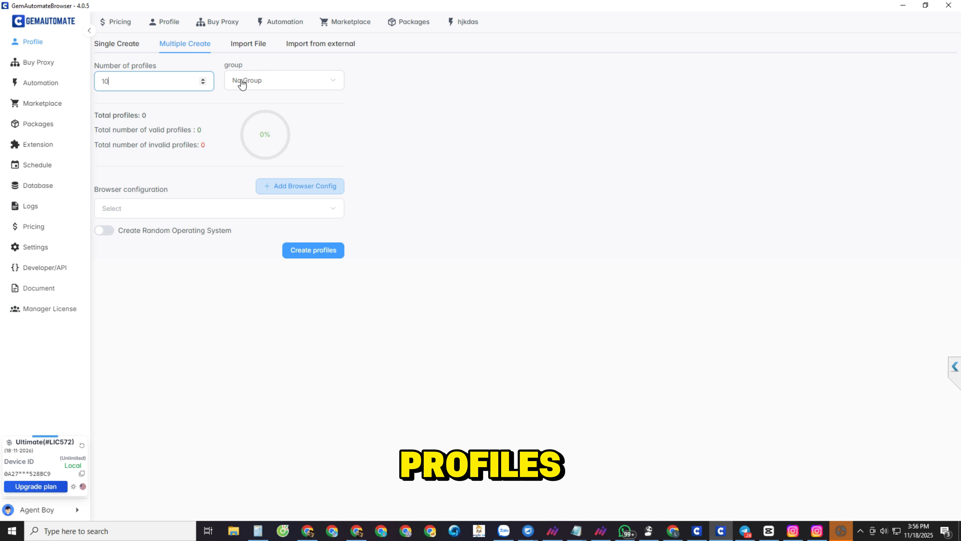
pyautogui.click(133, 87)
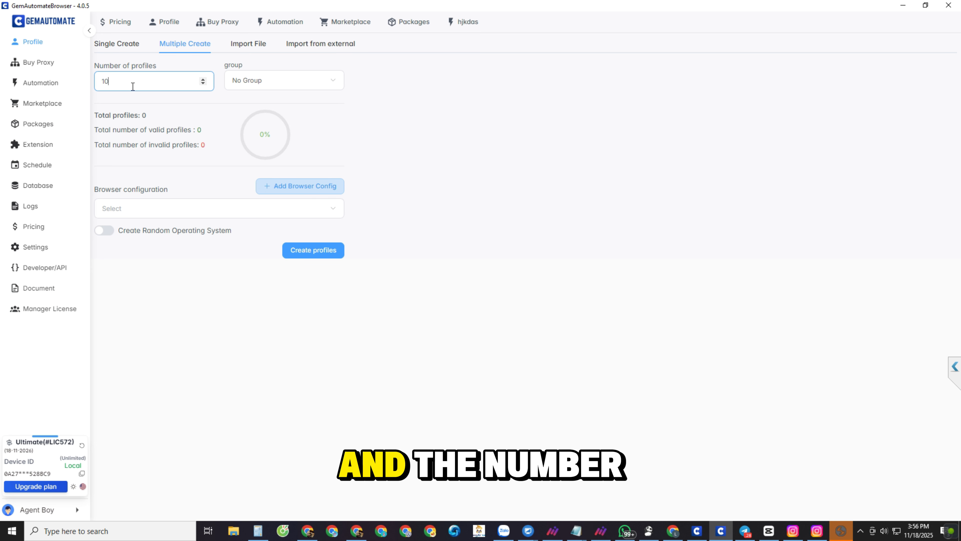
pyautogui.click(220, 213)
pyautogui.click(289, 208)
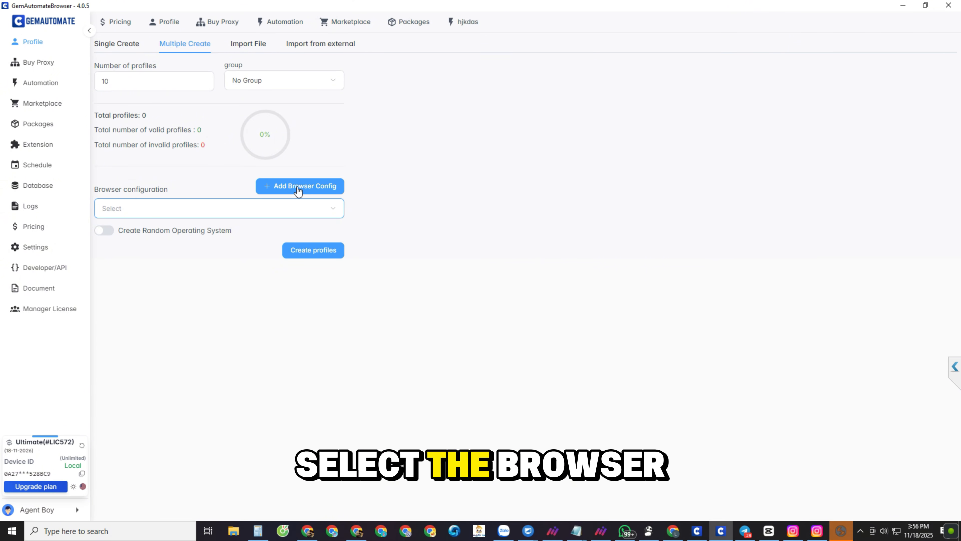
# Step: Add a new browser configuration named reg with Win 10 as its operating system
pyautogui.click(319, 191)
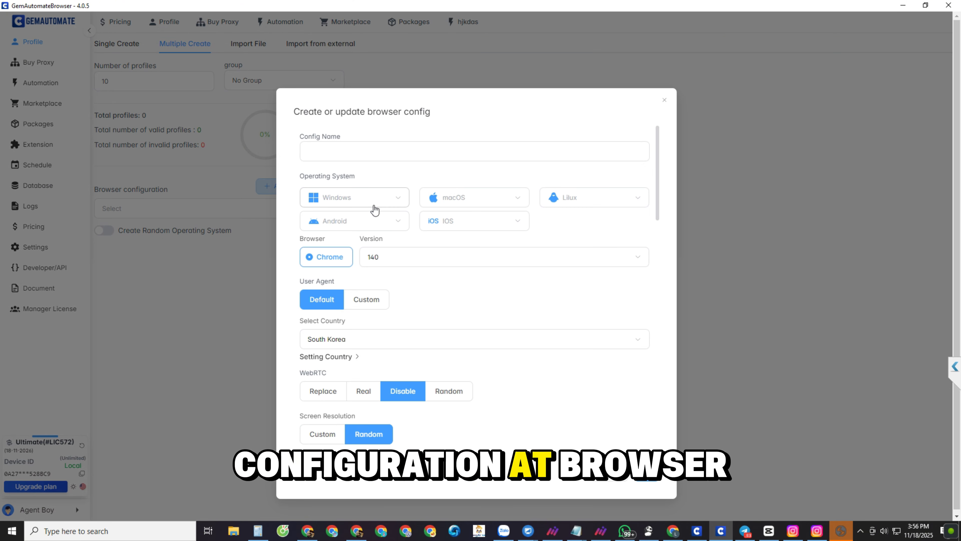
pyautogui.click(373, 203)
pyautogui.click(333, 228)
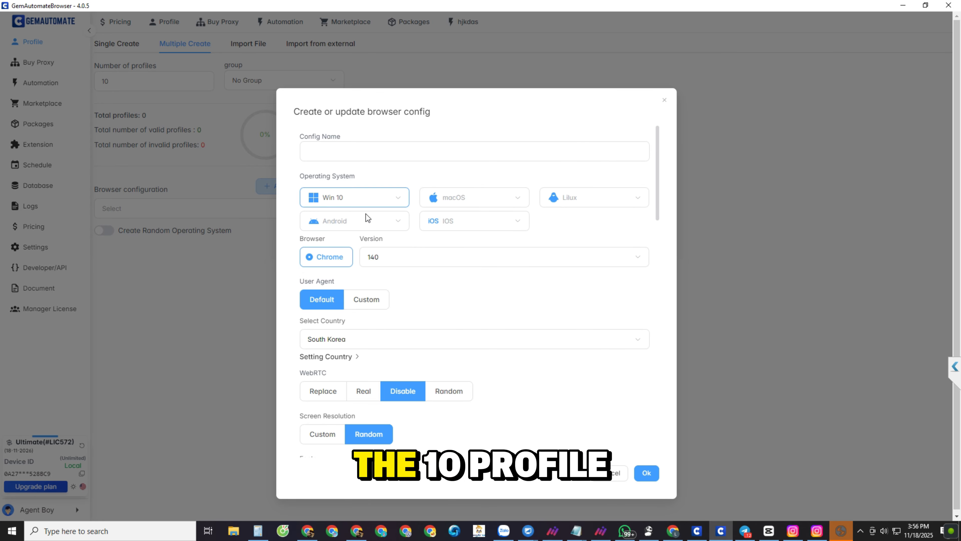
pyautogui.click(373, 256)
pyautogui.click(389, 257)
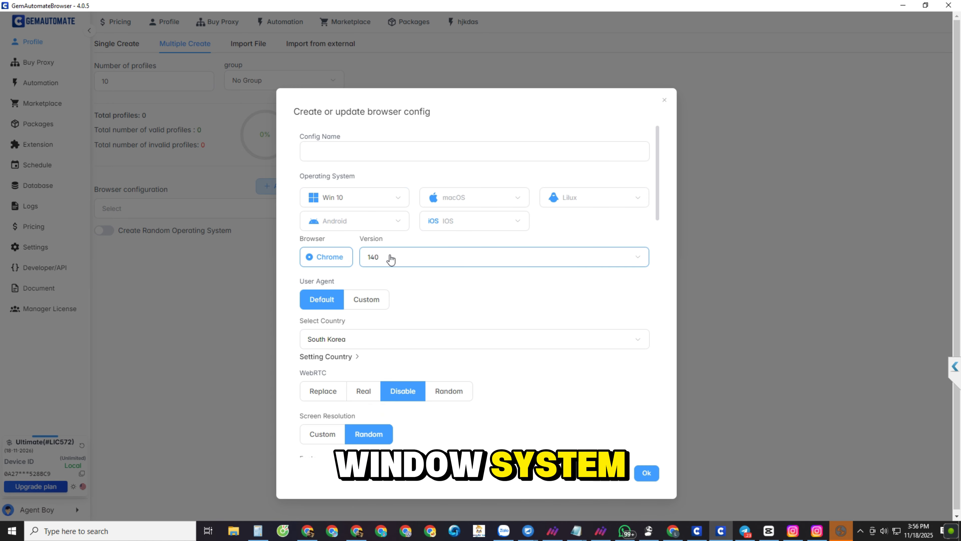
pyautogui.click(341, 151)
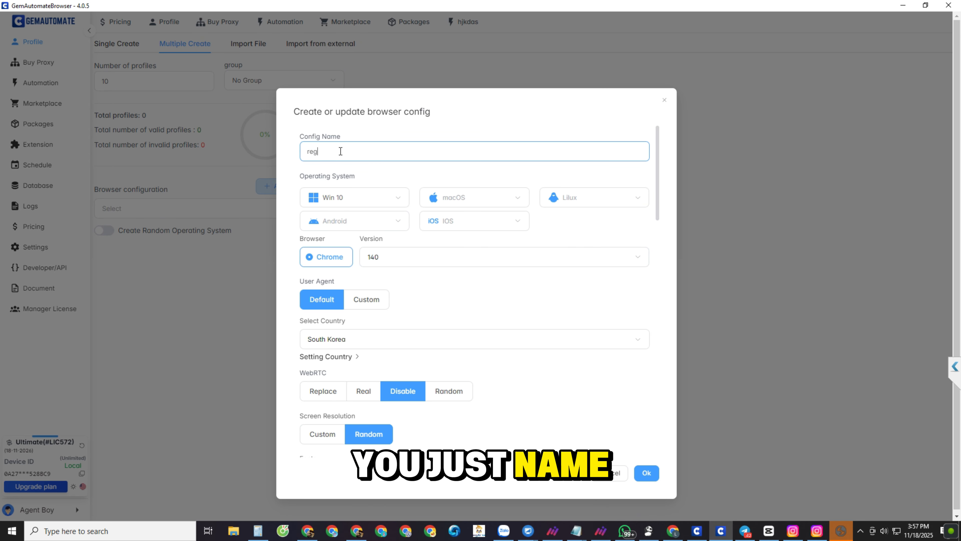
# Step: Set the configuration's user agent to Custom and its country to Poland
pyautogui.scroll(-3, 345, 295)
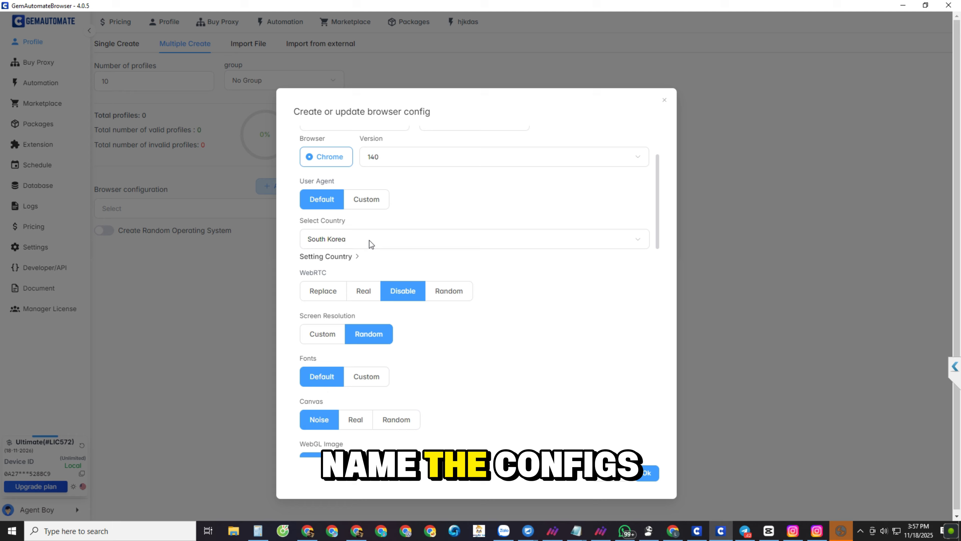
pyautogui.click(365, 205)
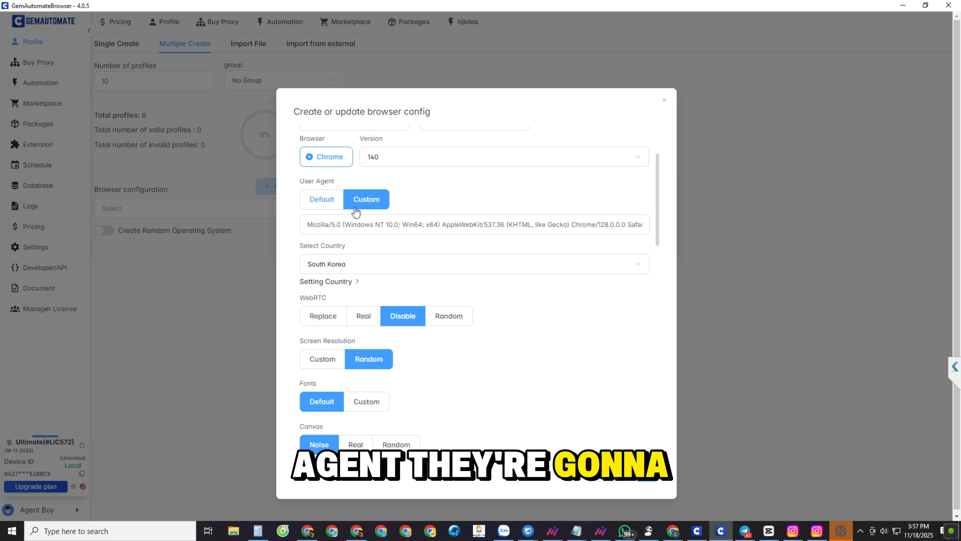
pyautogui.click(412, 262)
pyautogui.scroll(-5, 385, 356)
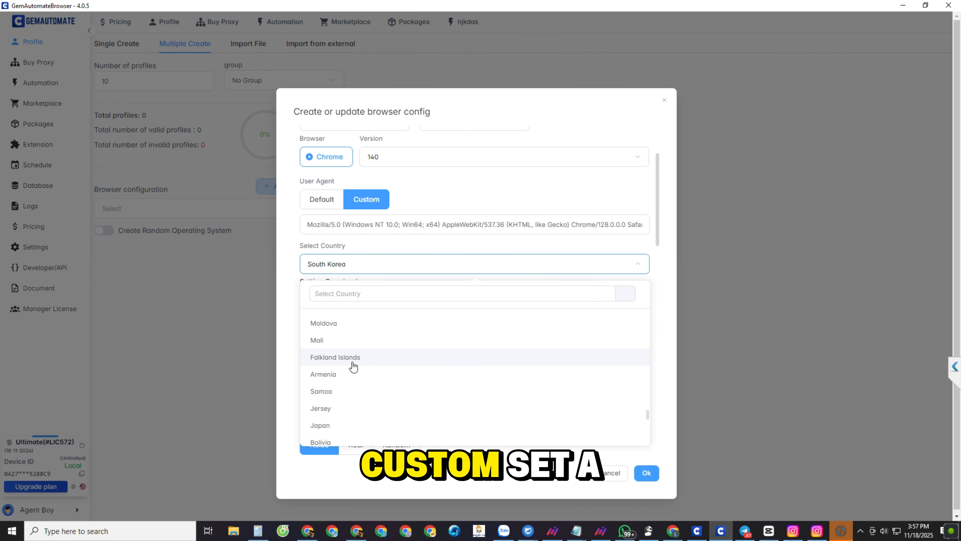
pyautogui.scroll(-8, 353, 366)
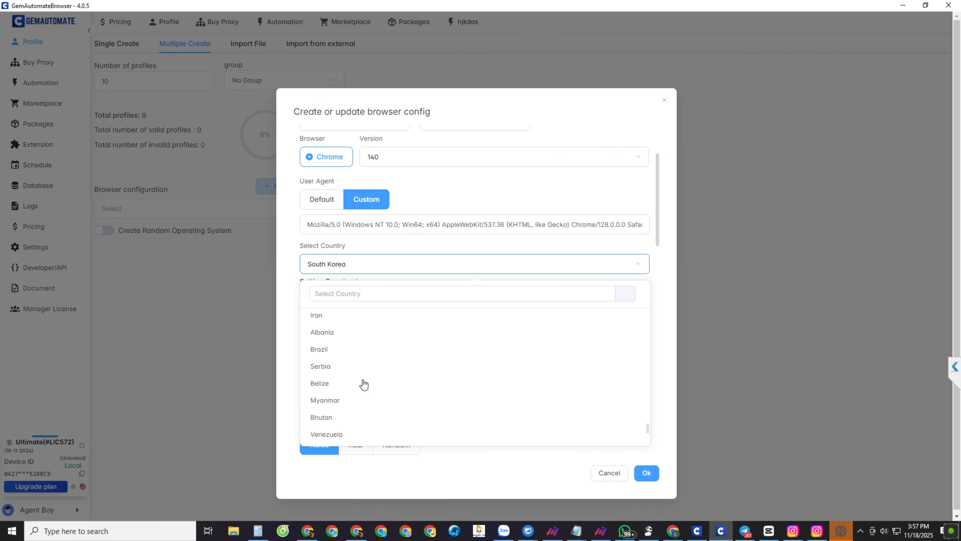
pyautogui.scroll(-3, 361, 384)
pyautogui.click(366, 384)
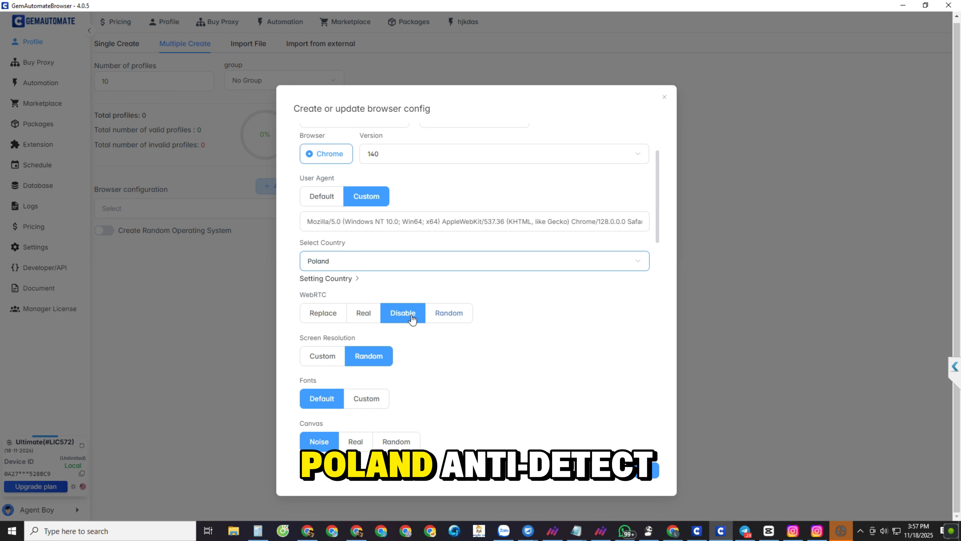
# Step: Review the configuration's remaining fingerprint, device and protection options, and save the configuration
pyautogui.scroll(-8, 375, 396)
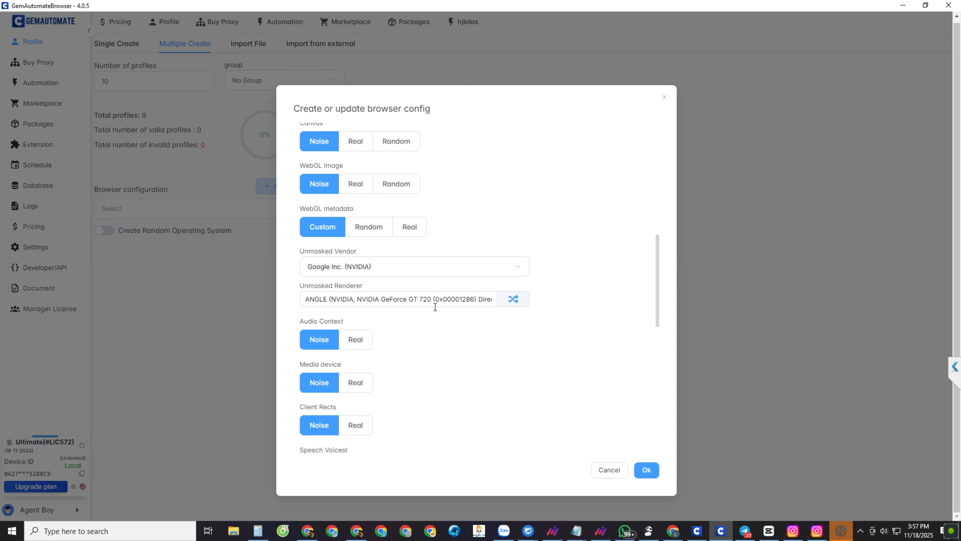
pyautogui.scroll(-10, 340, 337)
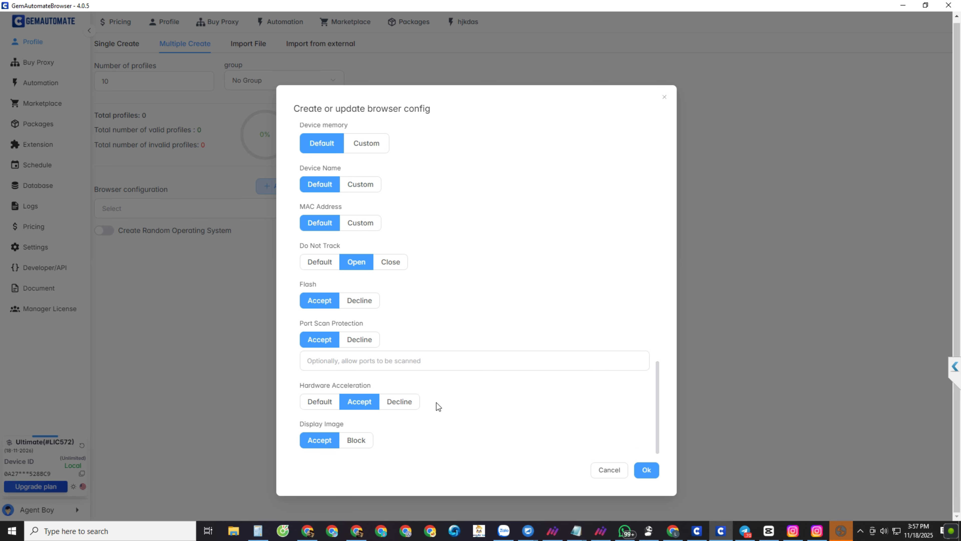
pyautogui.click(646, 469)
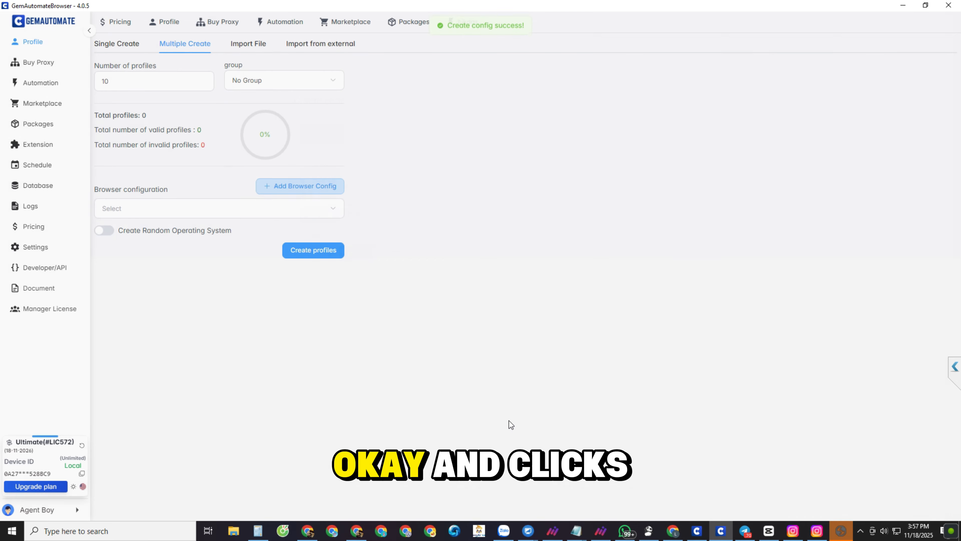
# Step: Choose the reg browser configuration, enable Create Random Operating System, and create the profiles
pyautogui.click(183, 209)
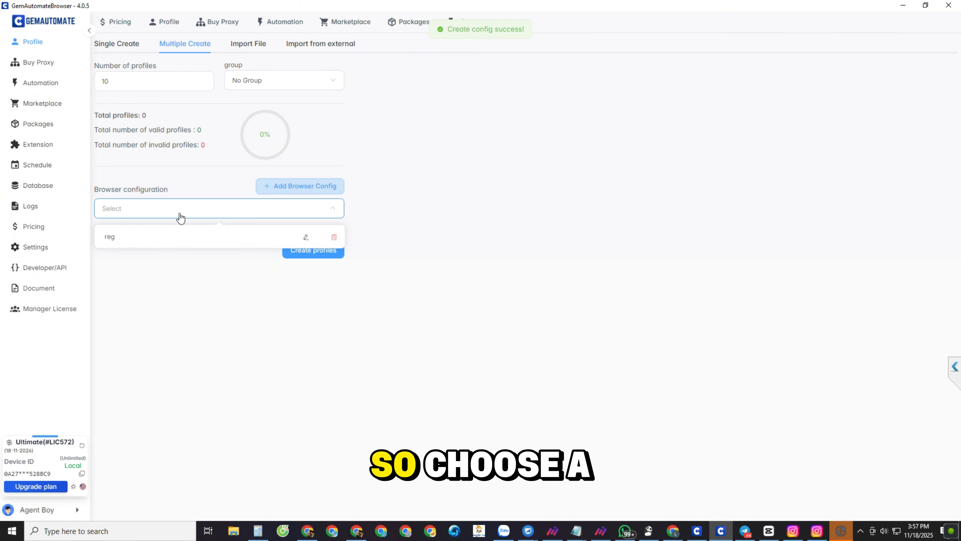
pyautogui.click(117, 239)
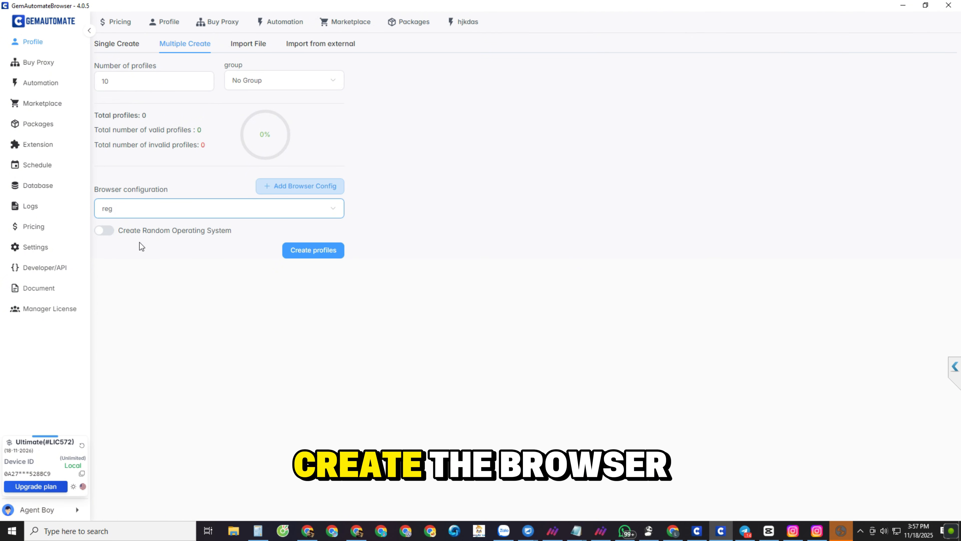
pyautogui.click(104, 231)
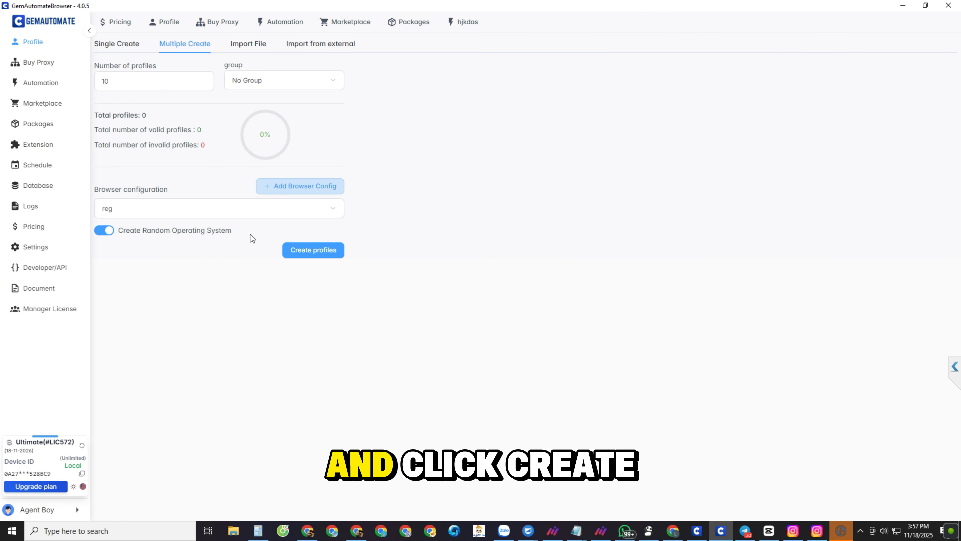
pyautogui.moveTo(250, 234); pyautogui.dragTo(116, 234)
pyautogui.click(146, 240)
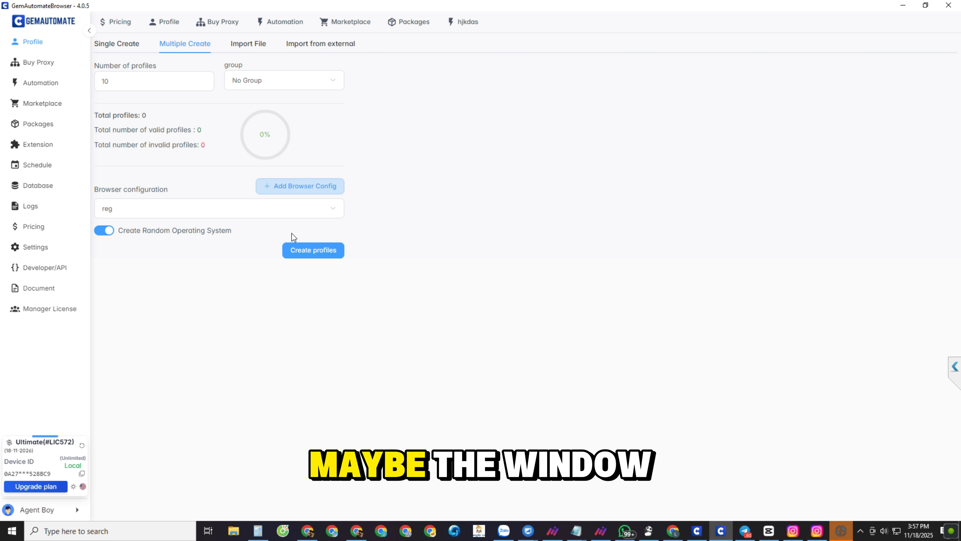
pyautogui.click(309, 252)
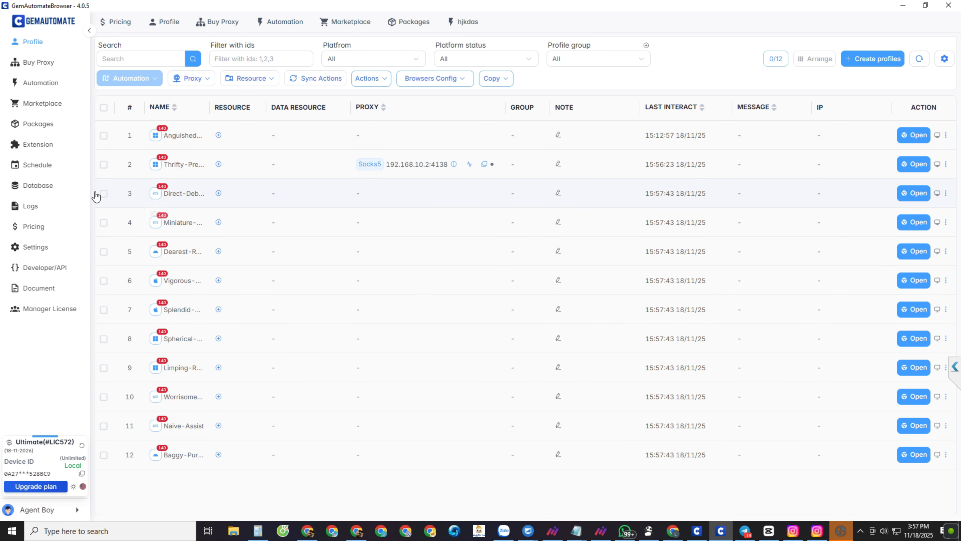
# Step: Examine the operating system in the third profile's settings, leave without updating, and select that profile in the list
pyautogui.click(945, 193)
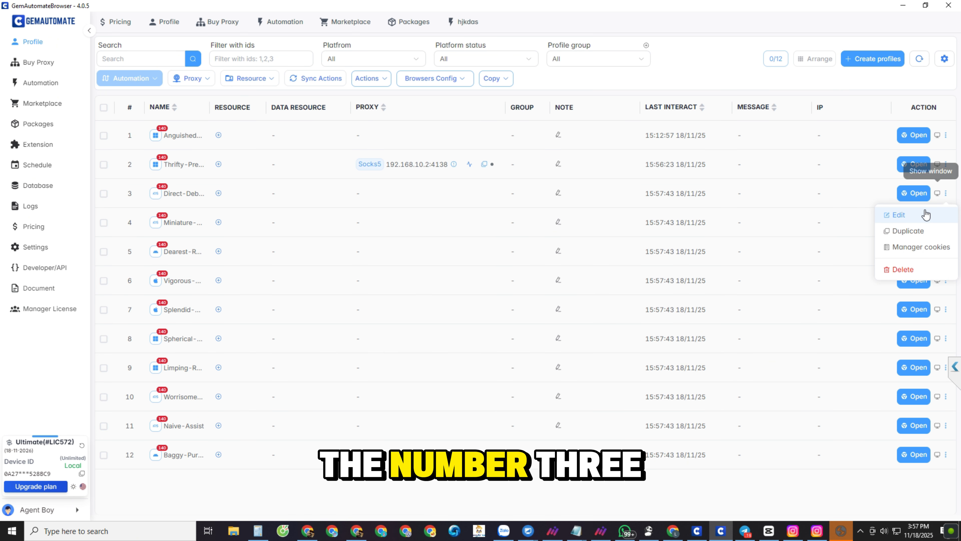
pyautogui.click(897, 215)
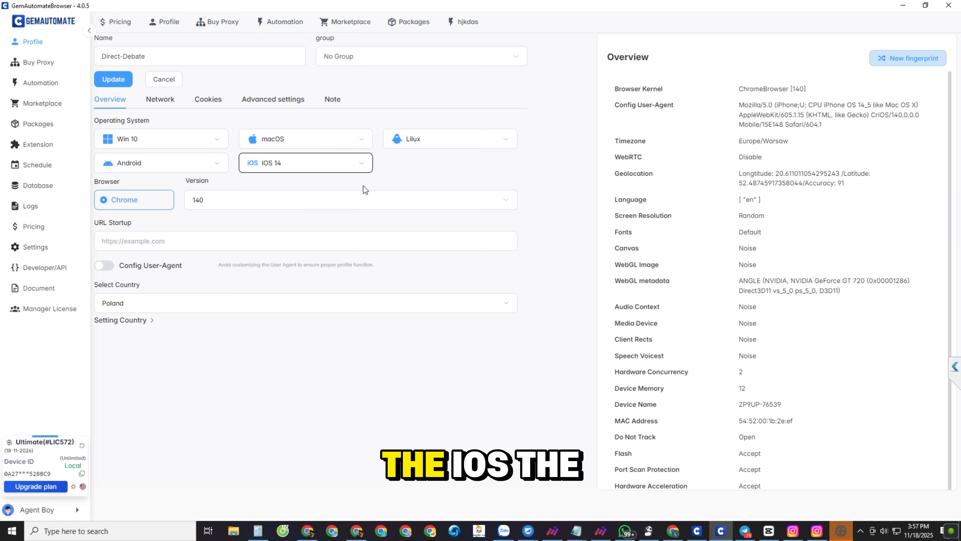
pyautogui.click(162, 81)
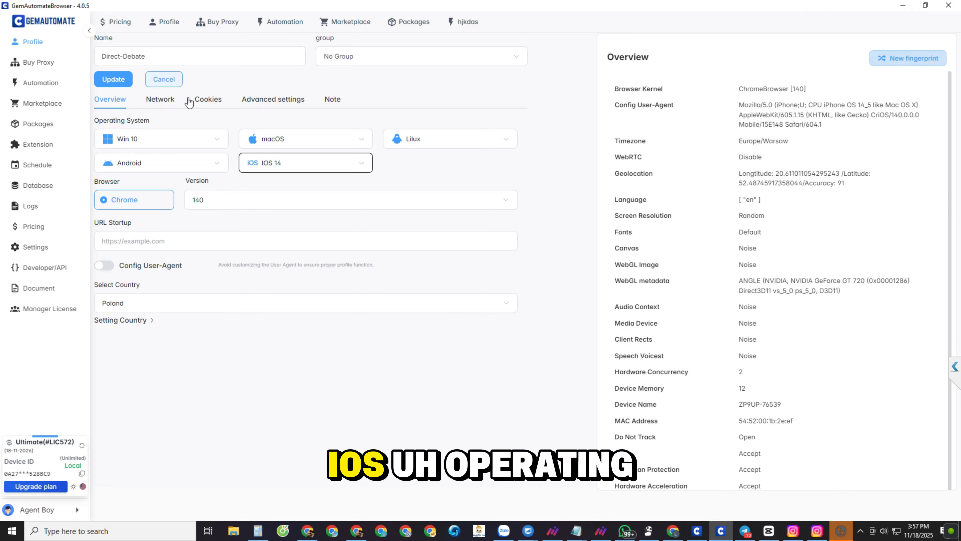
pyautogui.click(104, 194)
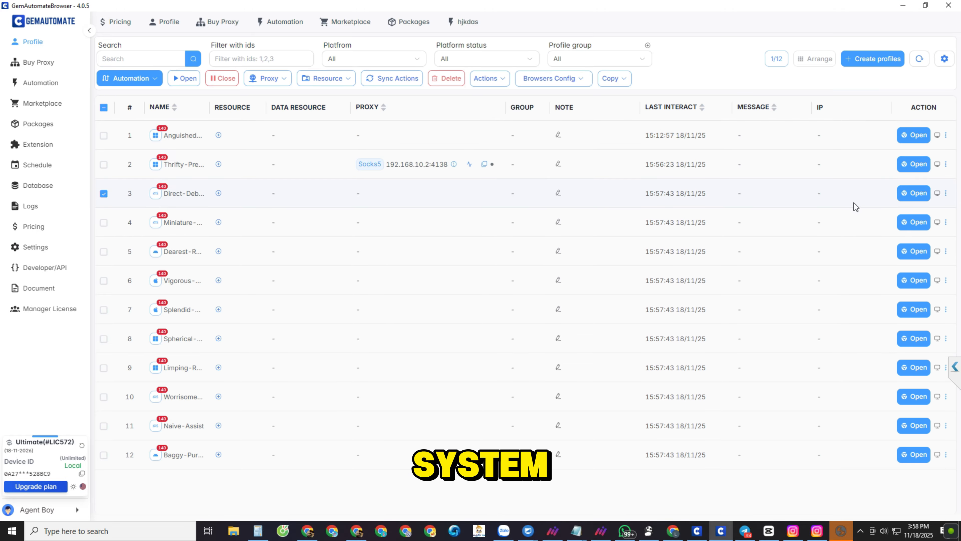
# Step: Launch the third profile's browser, check the Chrome Web Store in a new tab, close the browser, and deselect the profile
pyautogui.click(912, 194)
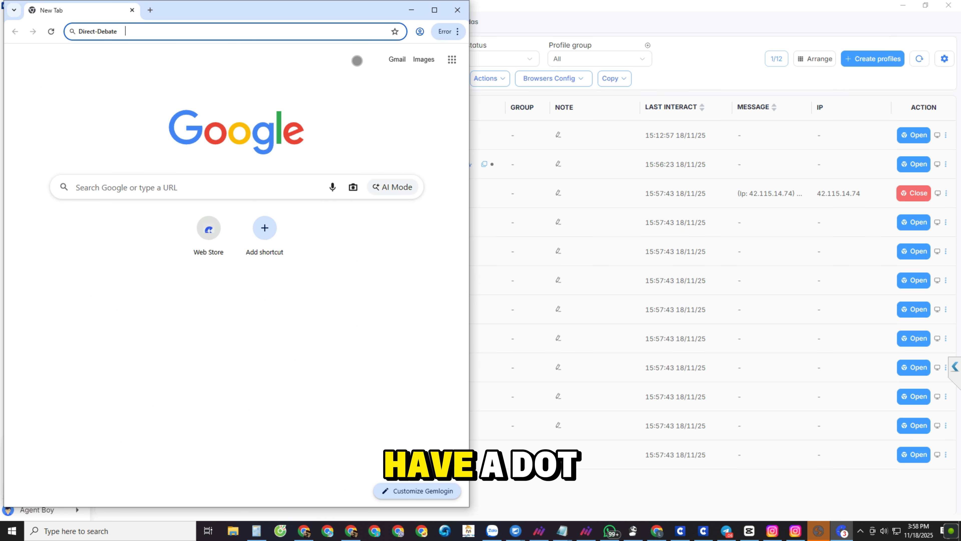
pyautogui.click(150, 10)
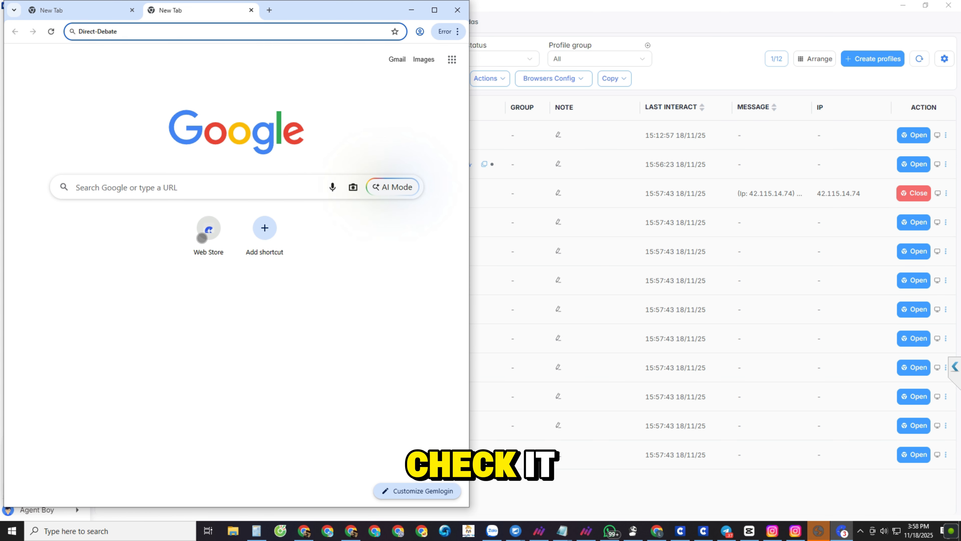
pyautogui.click(204, 231)
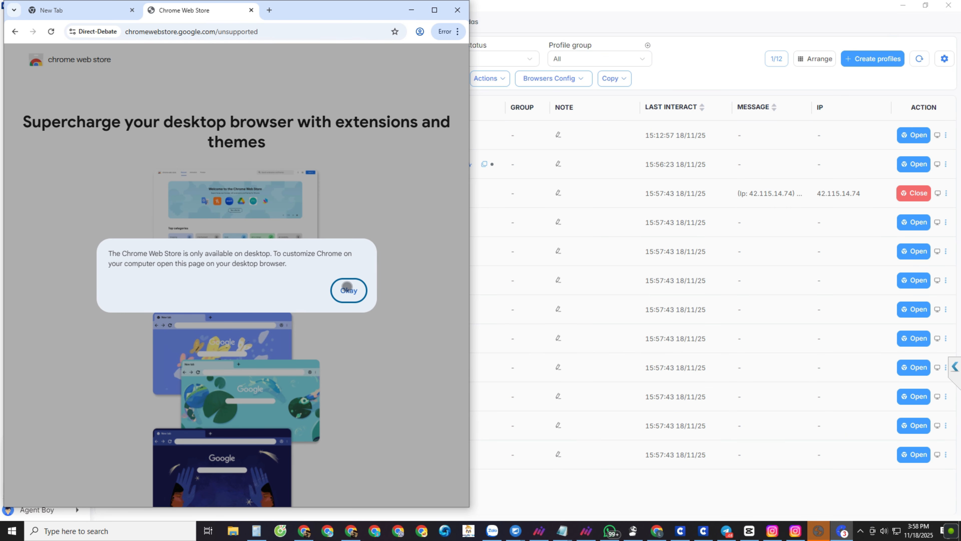
pyautogui.click(348, 290)
pyautogui.click(251, 10)
pyautogui.click(458, 10)
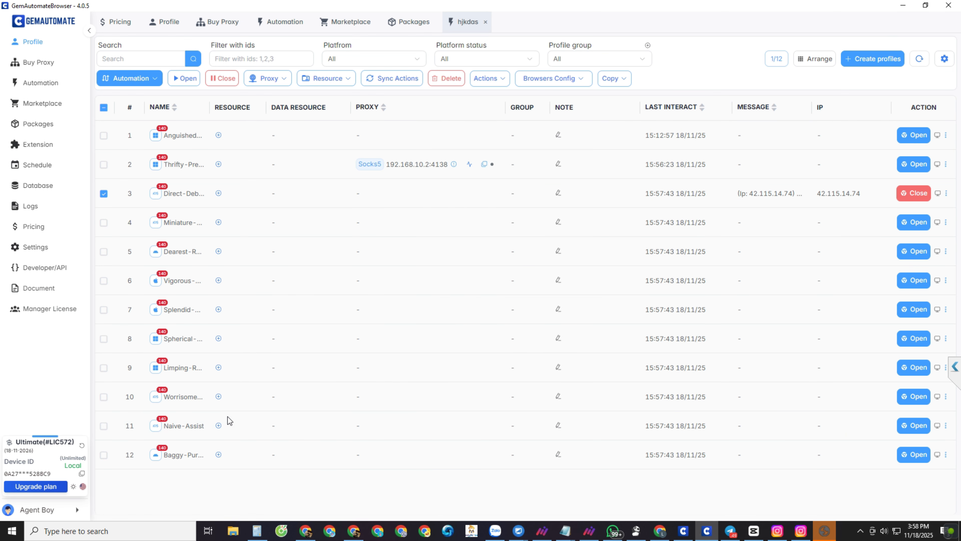
pyautogui.click(103, 194)
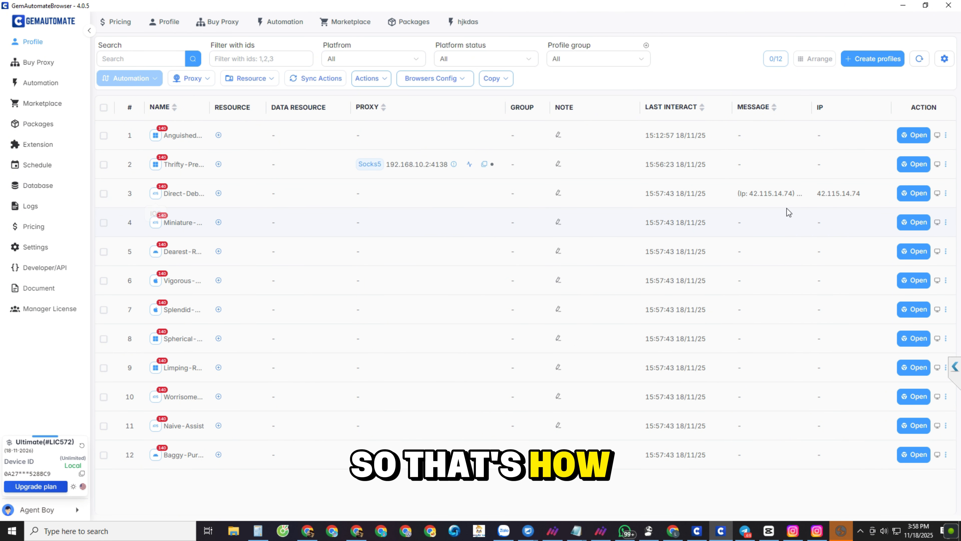
# Step: Rename the third profile in the list as Nick 2
pyautogui.doubleClick(183, 193)
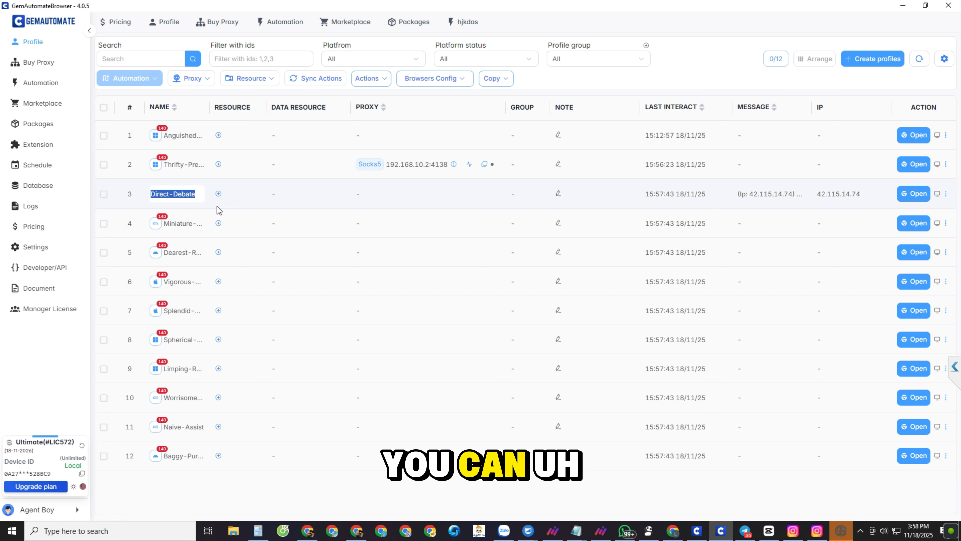
pyautogui.press('BackSpace')
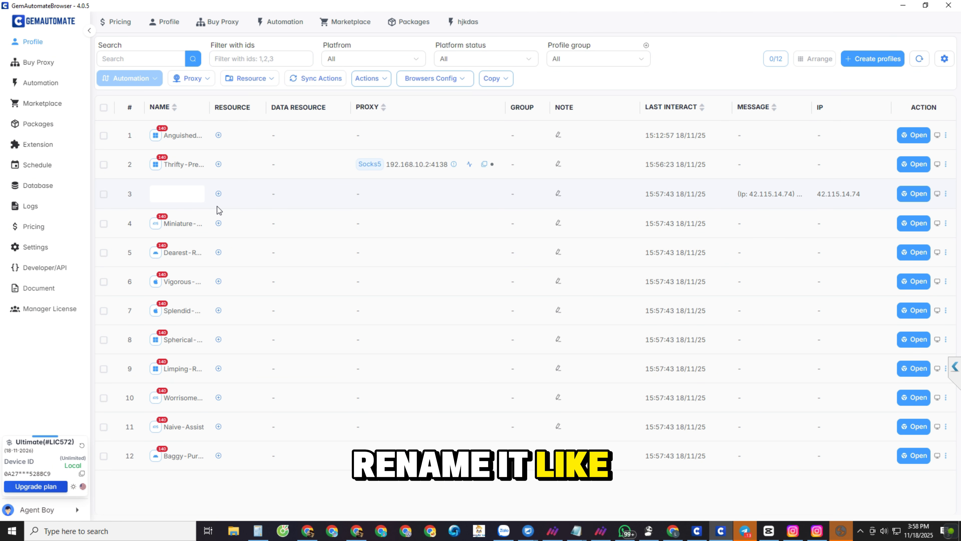
pyautogui.write('Nick 2')
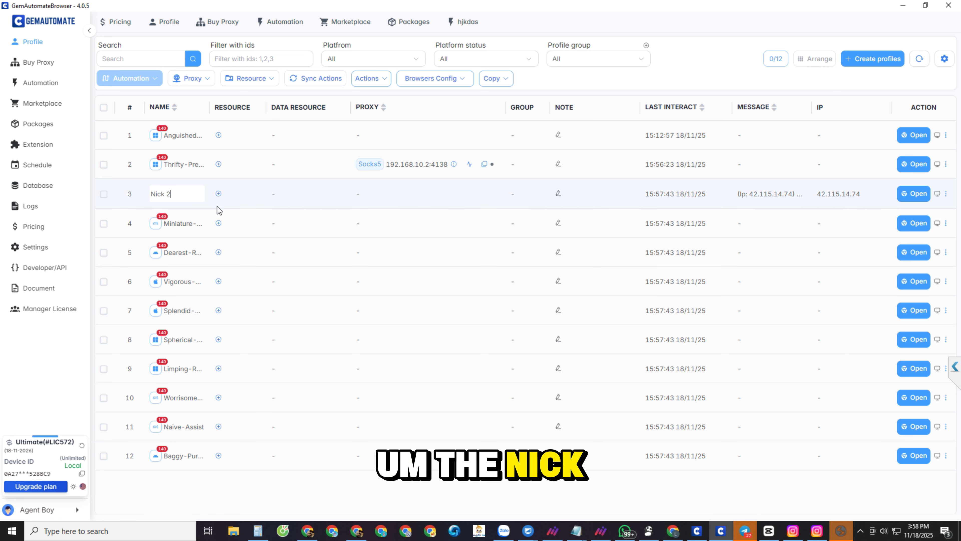
pyautogui.press('Return')
# Step: Rename the fourth profile as Nick 3, and select both the third and fourth profiles
pyautogui.doubleClick(184, 223)
pyautogui.hotkey('ctrl', 'a')
pyautogui.press('BackSpace')
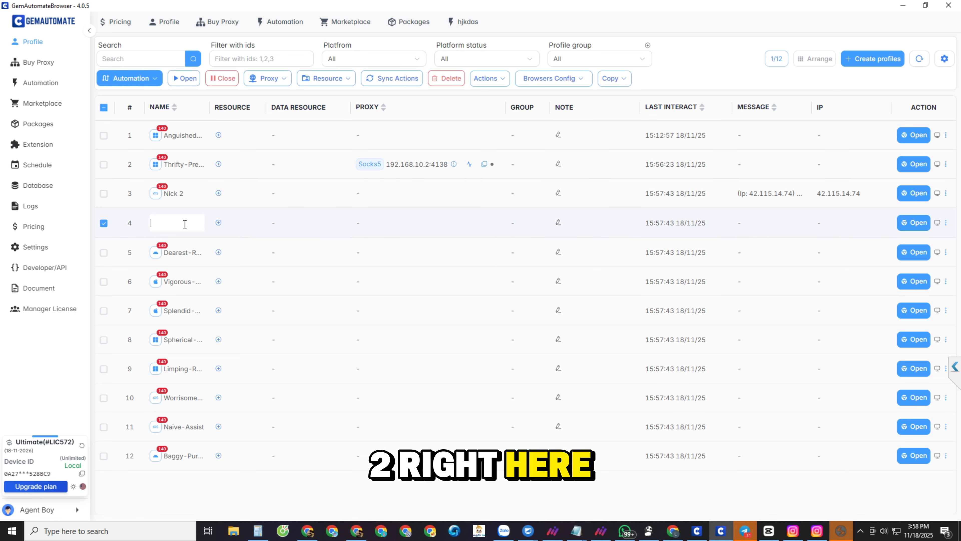
pyautogui.write('Nick 3')
pyautogui.click(296, 227)
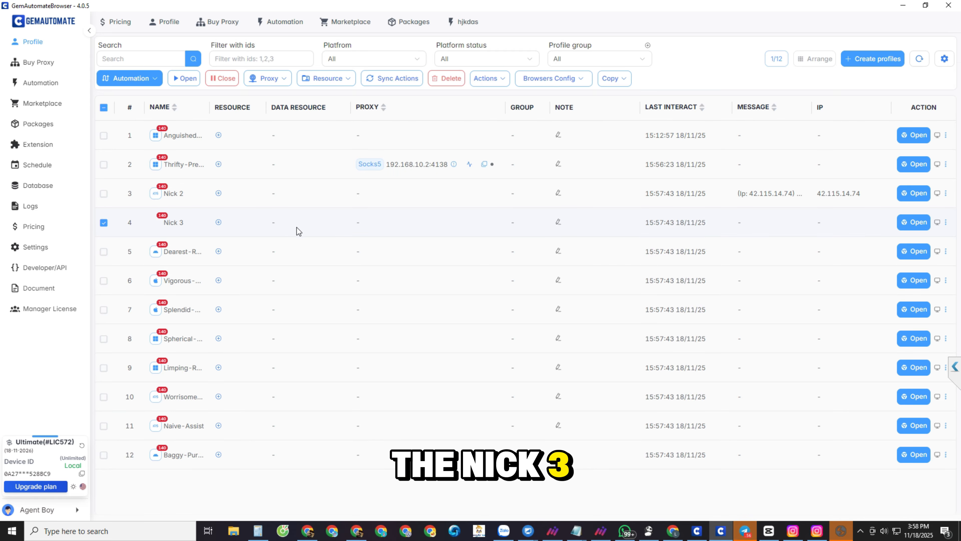
pyautogui.click(103, 194)
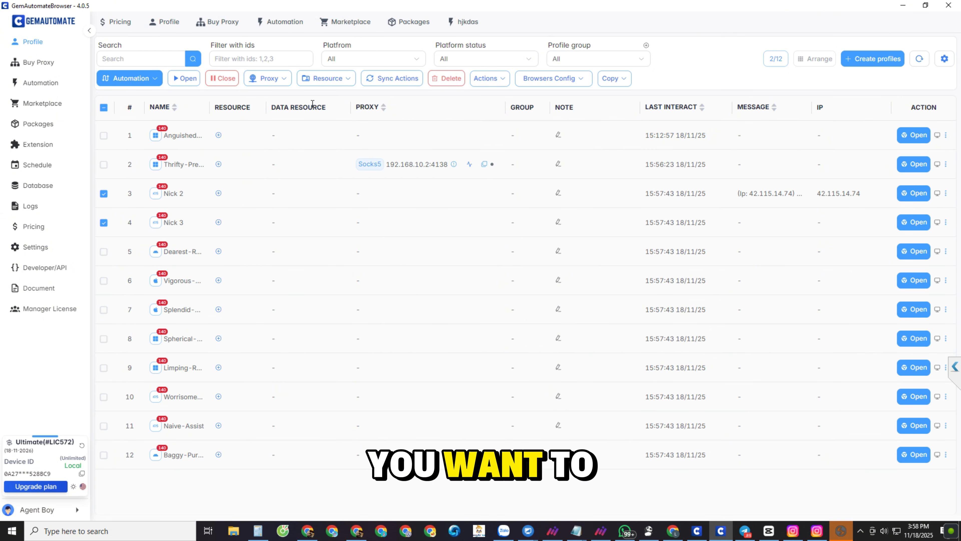
pyautogui.click(275, 84)
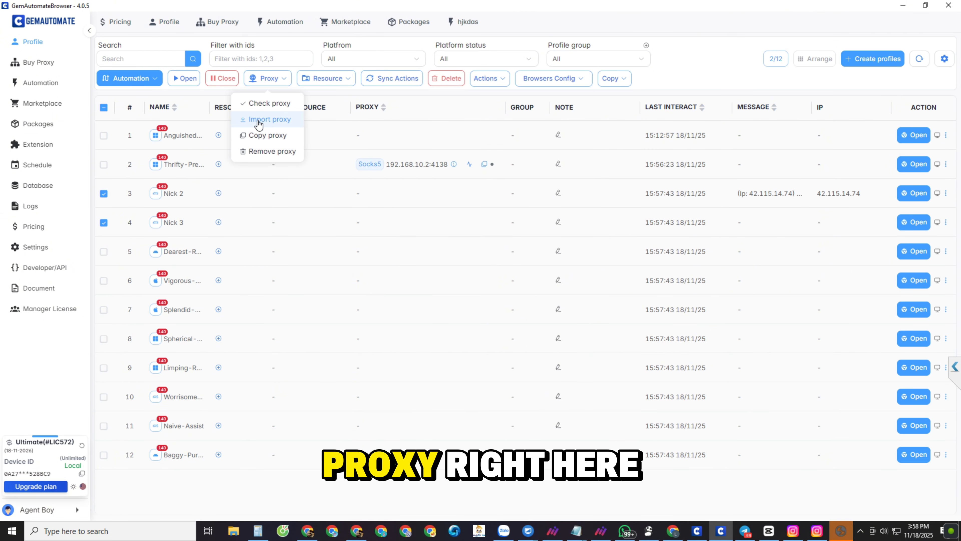
pyautogui.click(269, 120)
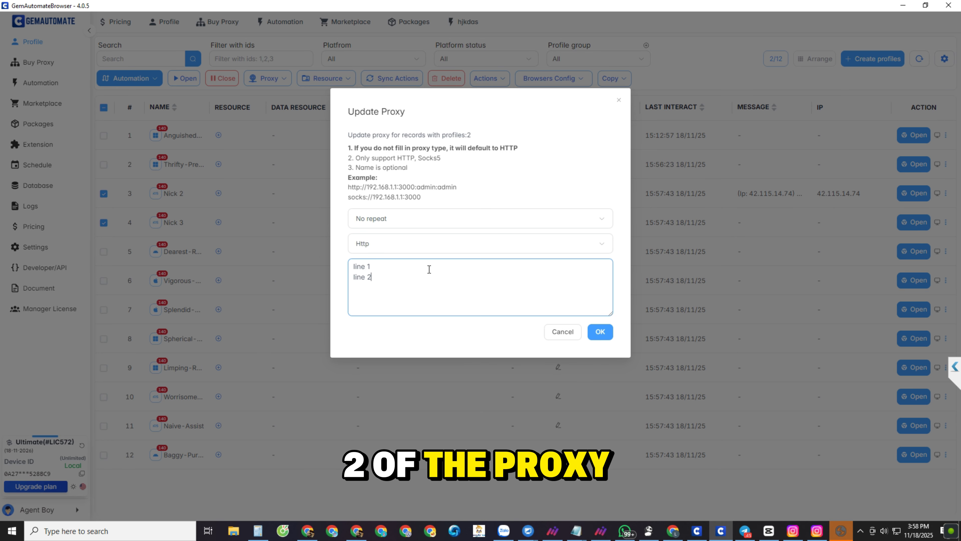
pyautogui.click(423, 245)
pyautogui.click(414, 252)
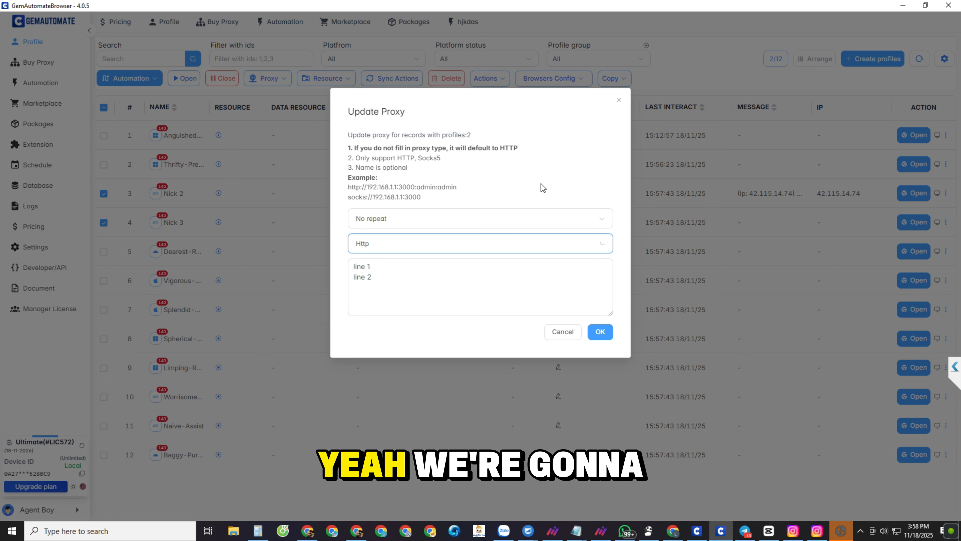
pyautogui.click(619, 101)
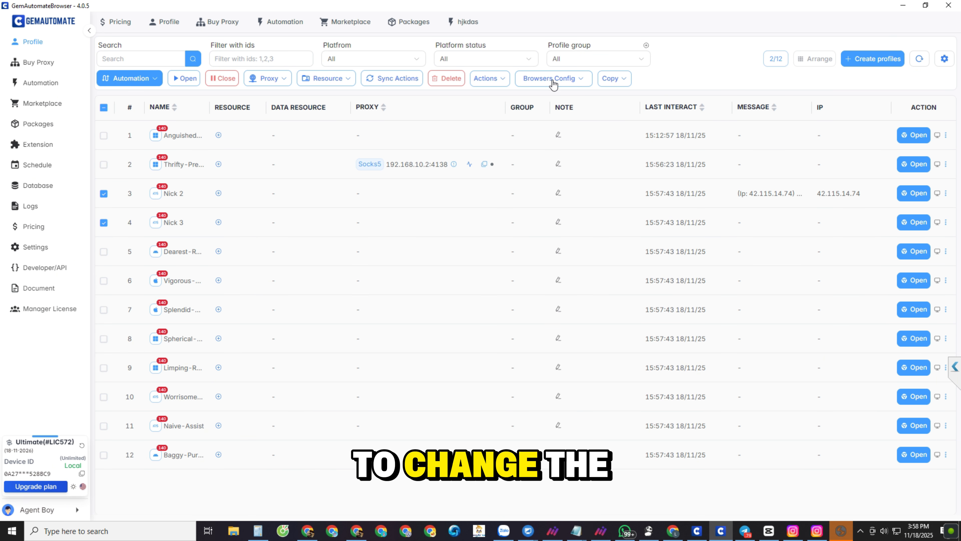
# Step: Change the location of the selected Nick 2 and Nick 3 profiles to Myanmar
pyautogui.click(577, 82)
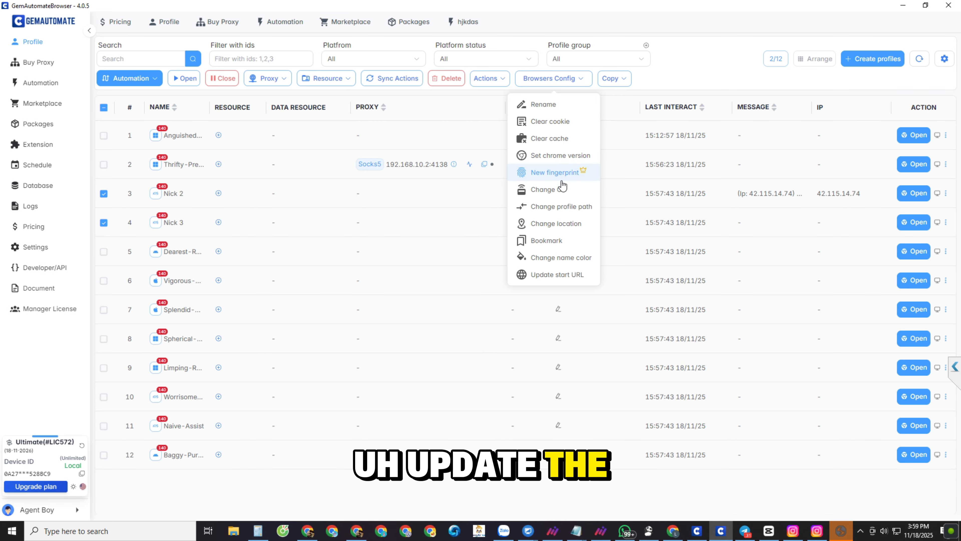
pyautogui.click(564, 224)
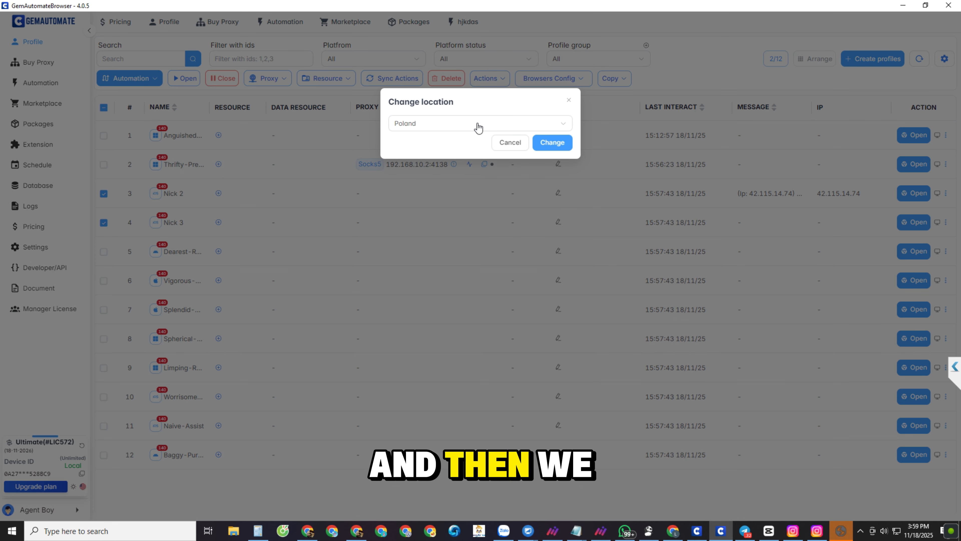
pyautogui.click(478, 128)
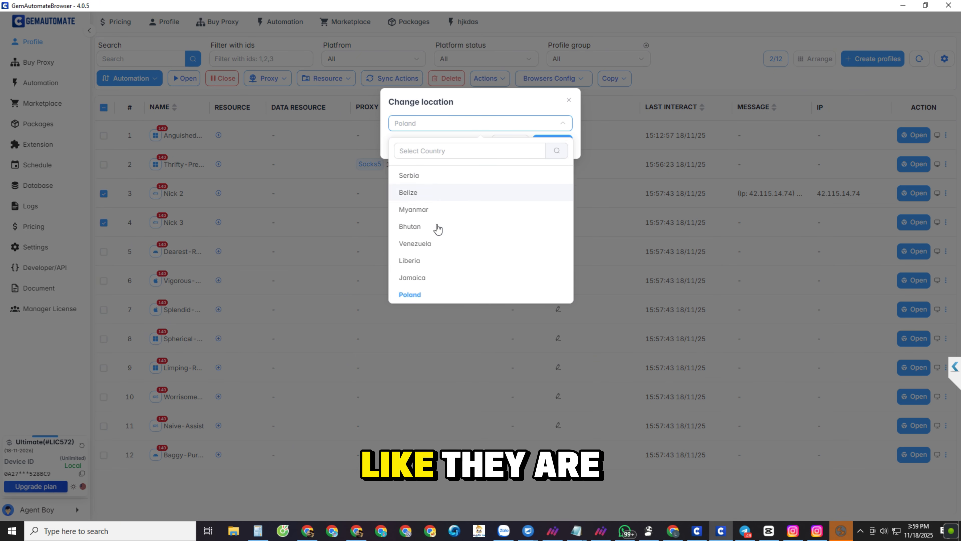
pyautogui.click(443, 210)
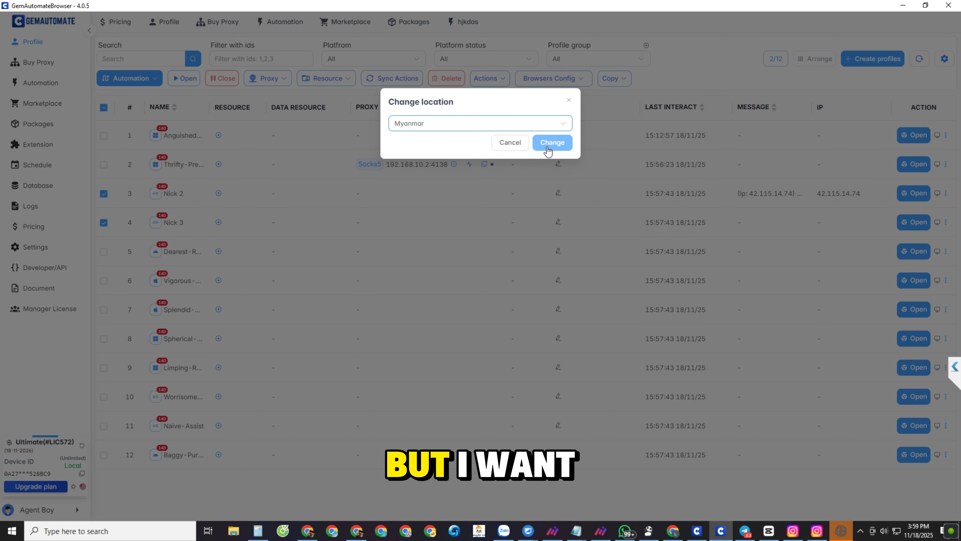
pyautogui.click(551, 143)
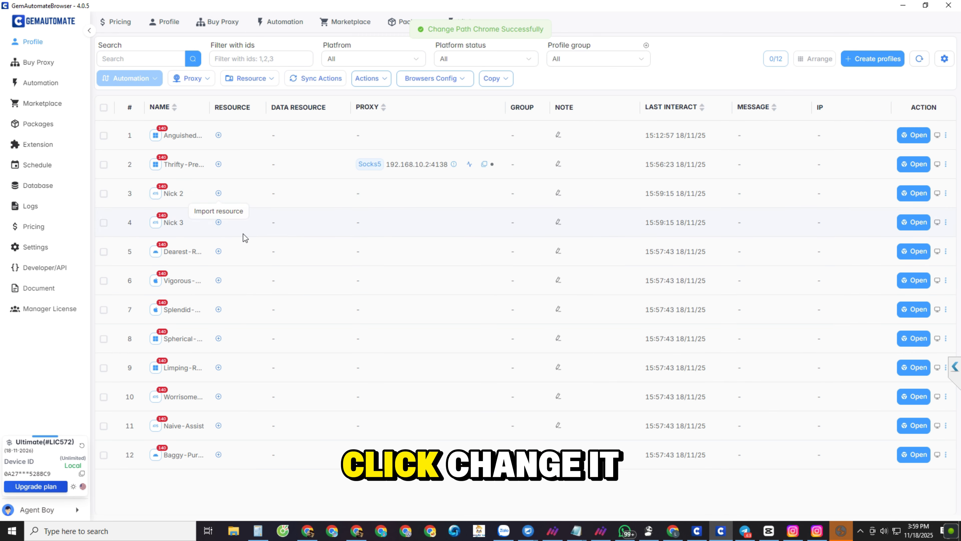
# Step: Select the Nick 2 profile, launch its browser, search the web for iphey, and maximize the browser window
pyautogui.click(103, 194)
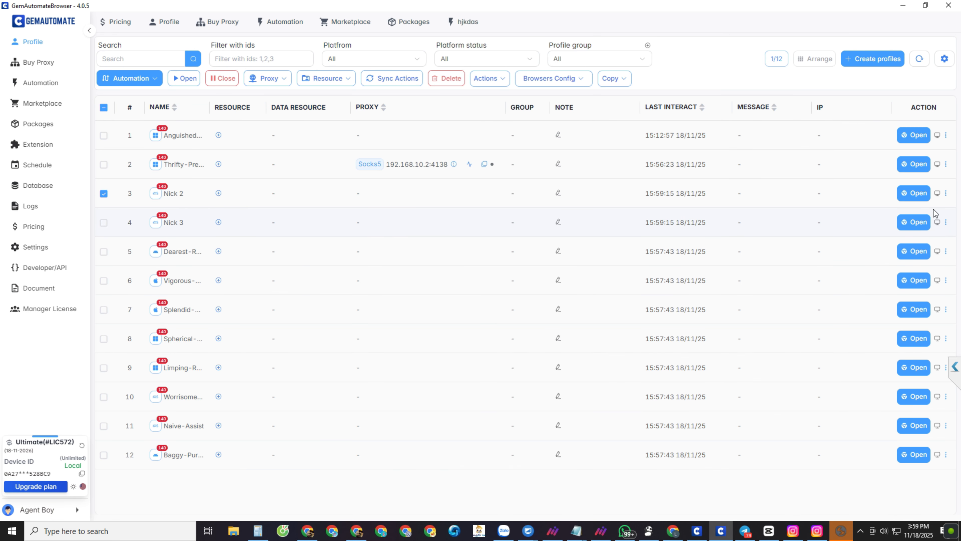
pyautogui.click(907, 196)
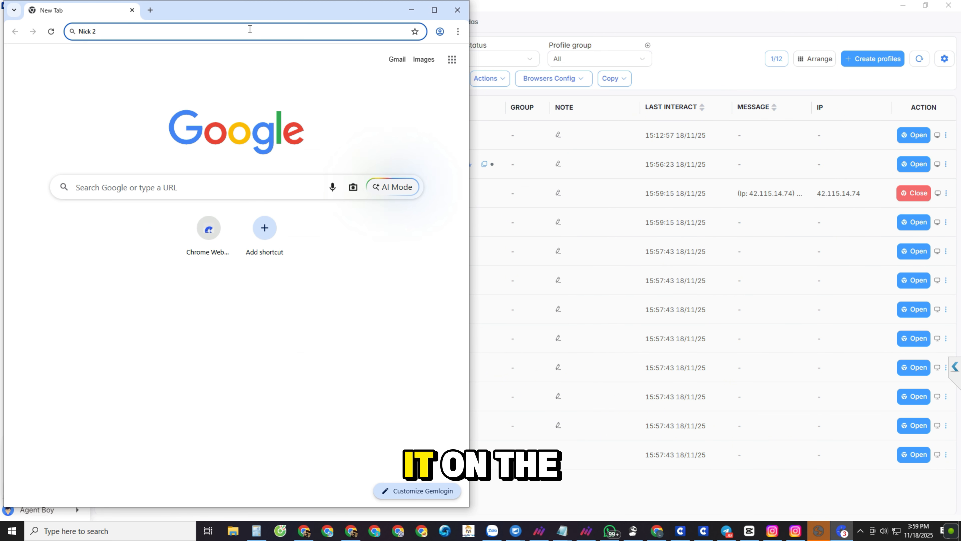
pyautogui.click(250, 29)
pyautogui.write('iphey')
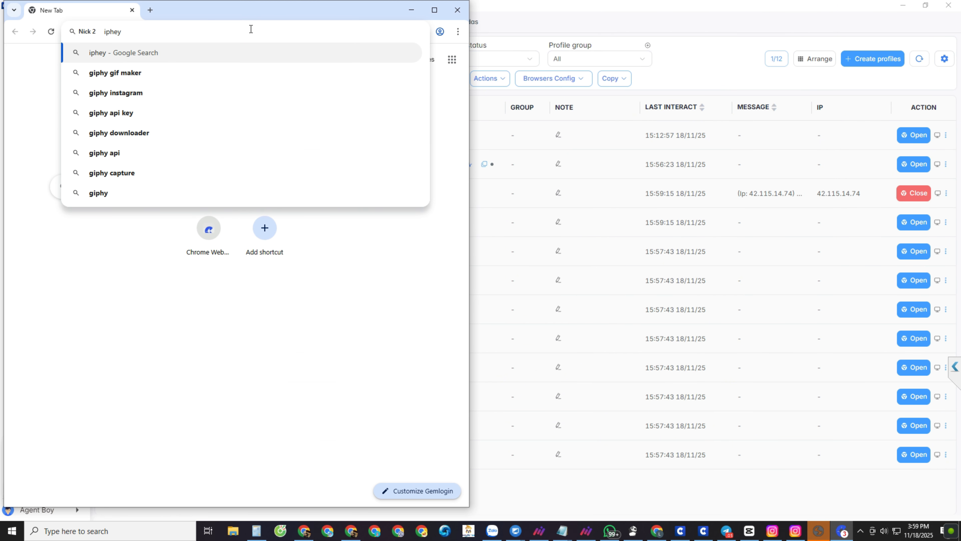
pyautogui.press('Return')
pyautogui.click(434, 10)
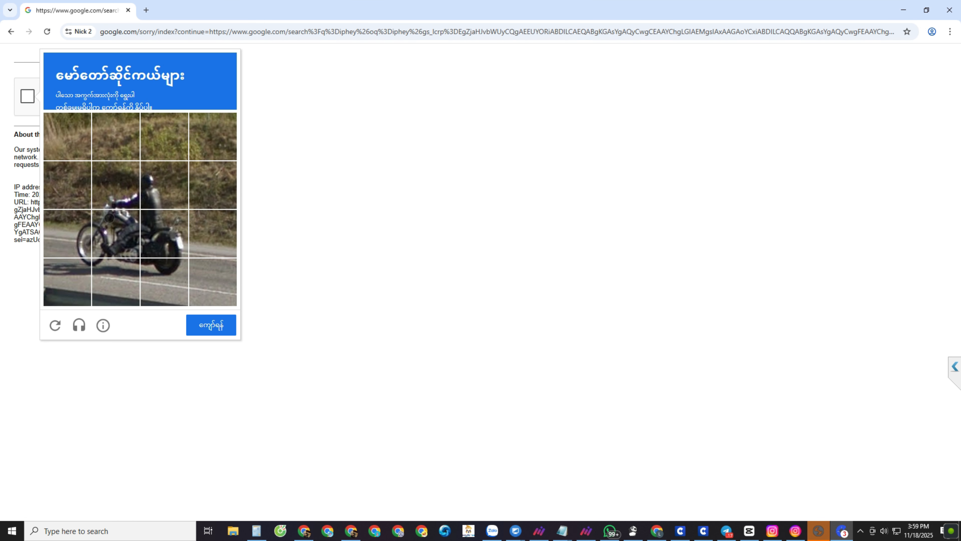
# Step: Mark the motorcycle squares in the image verification challenge and submit the selection
pyautogui.click(115, 186)
pyautogui.click(162, 187)
pyautogui.click(157, 236)
pyautogui.click(116, 235)
pyautogui.click(116, 280)
pyautogui.click(162, 280)
pyautogui.click(69, 280)
pyautogui.click(70, 236)
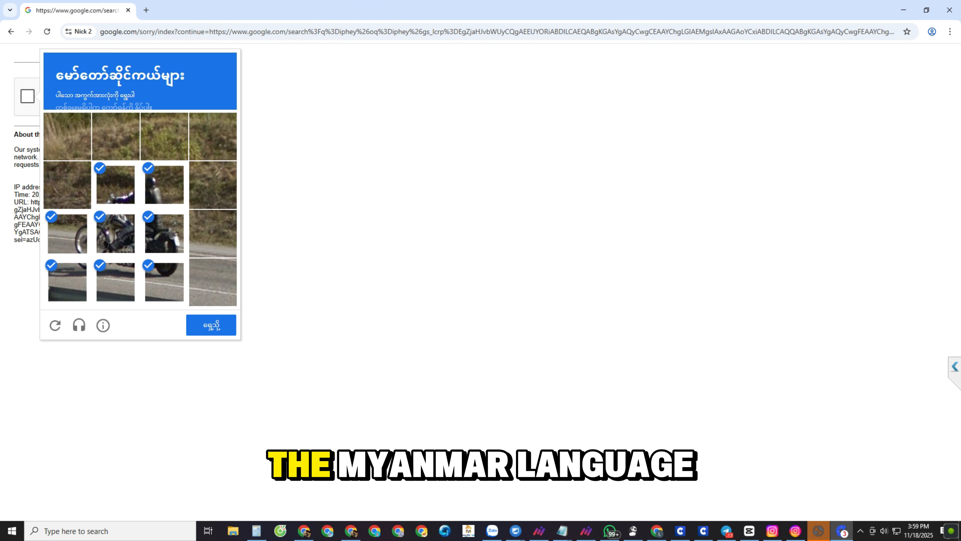
pyautogui.click(205, 326)
# Step: Mark the pedestrian crossing squares in the second image verification challenge
pyautogui.click(115, 233)
pyautogui.click(68, 232)
pyautogui.click(74, 287)
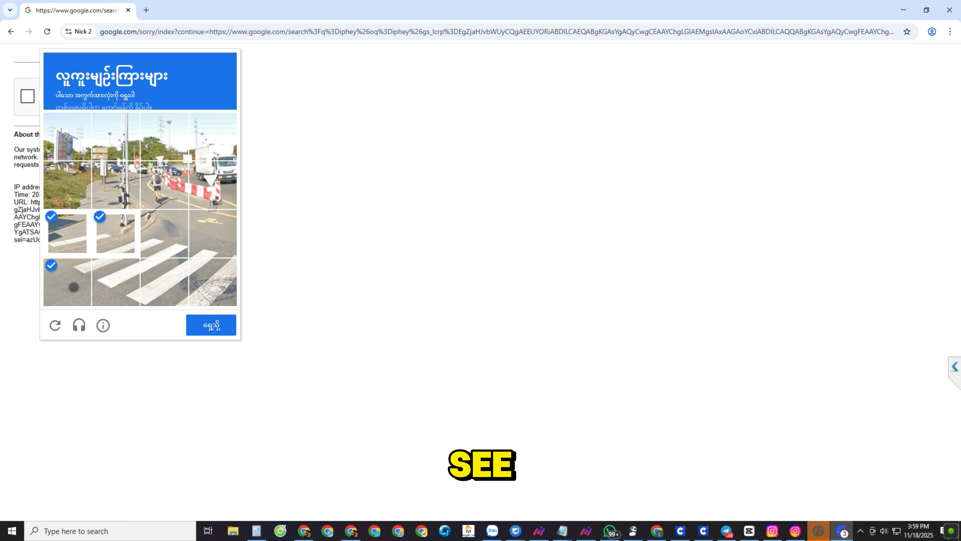
pyautogui.click(116, 282)
pyautogui.click(164, 282)
pyautogui.click(164, 233)
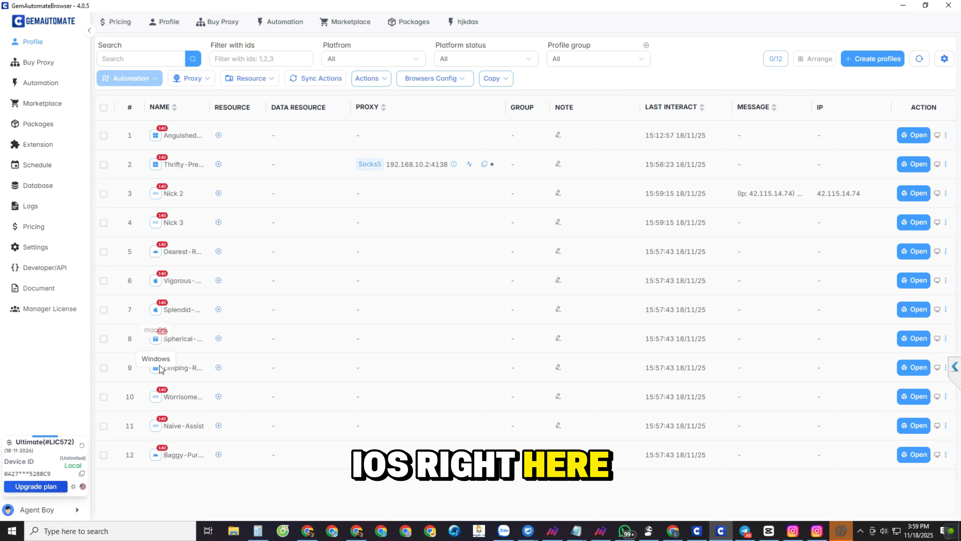